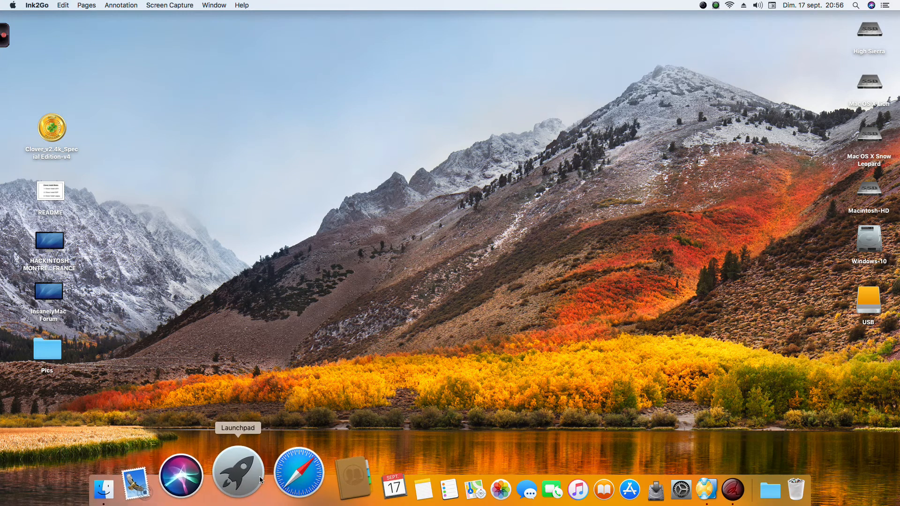
Step: Locate the Install macOS High Sierra Beta app in the Applications folder, and close the folder window
left_click(177, 478)
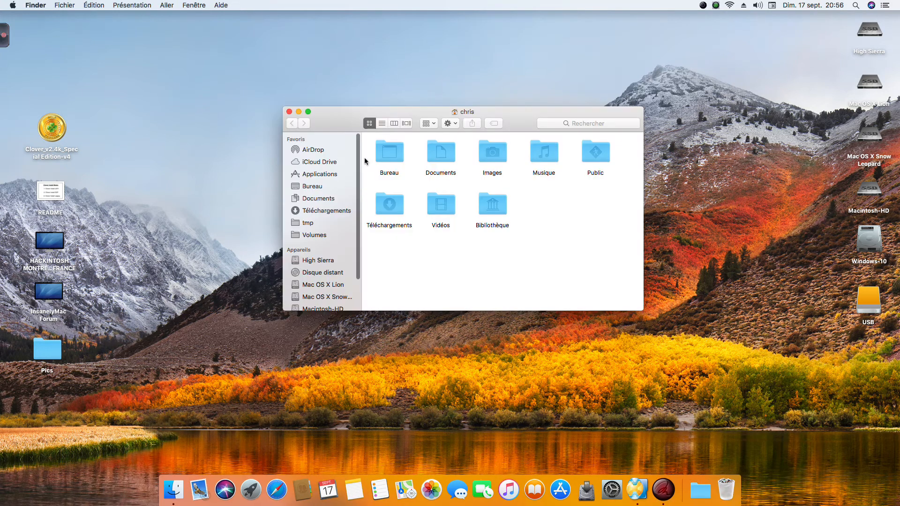
left_click(340, 174)
scroll(416, 207, "down", 8)
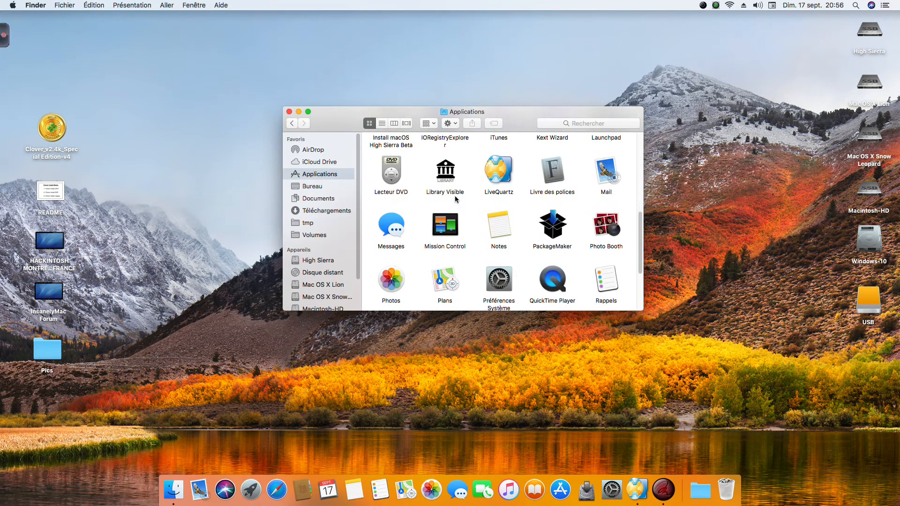
scroll(410, 163, "up", 2)
left_click(390, 178)
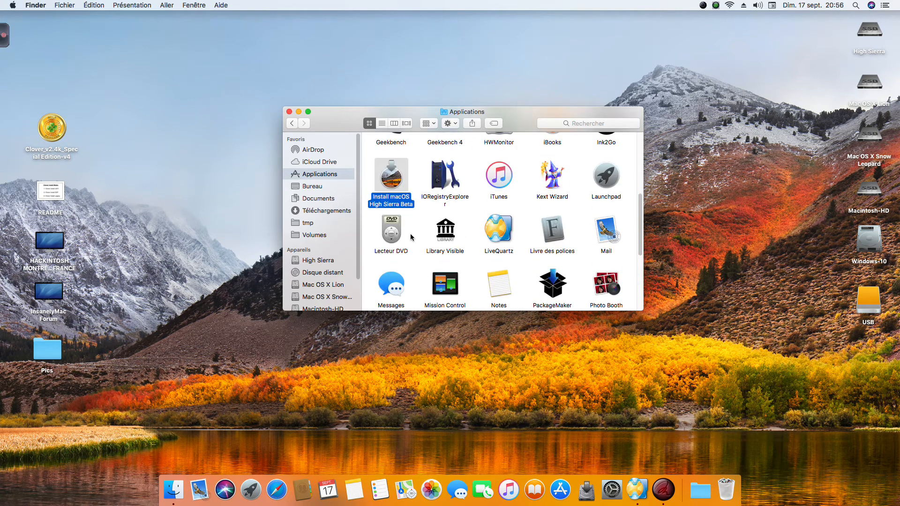
left_click_drag(339, 128, 327, 101)
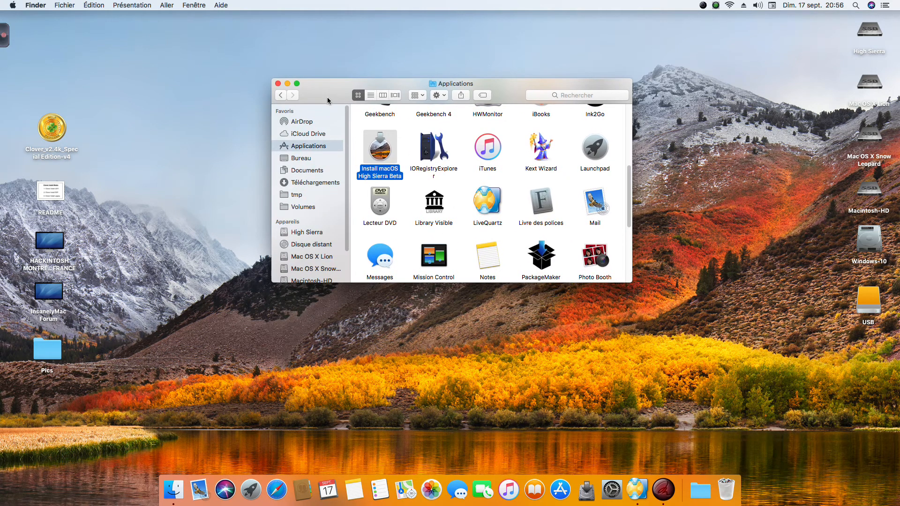
left_click(278, 84)
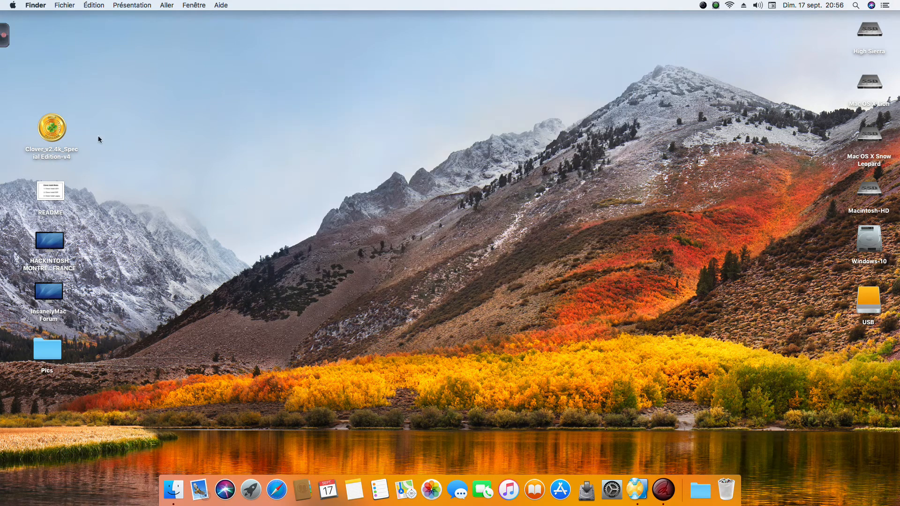
Step: Launch Clover_v2.4k_Special Edition-v4 from the desktop and allow the downloaded application to open
double_click(56, 129)
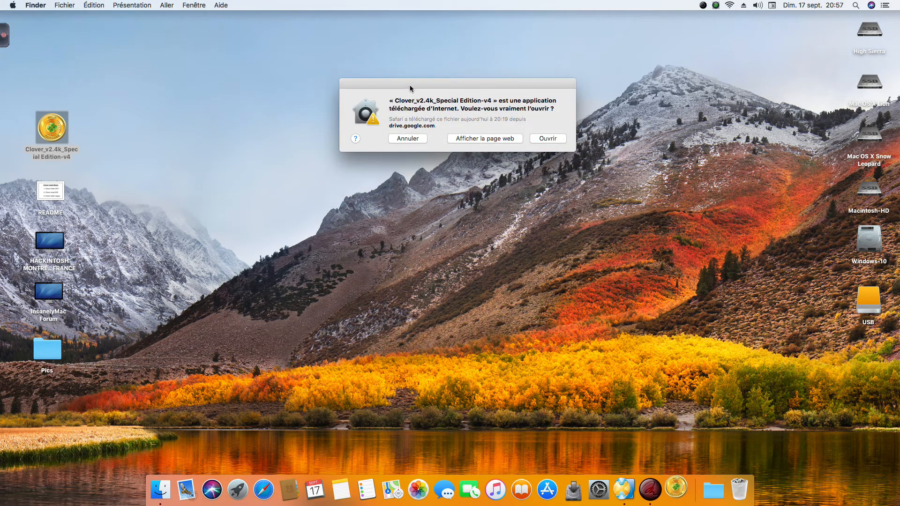
mouse_move(409, 84)
left_mouse_down()
mouse_move(444, 74)
mouse_move(407, 70)
left_mouse_up()
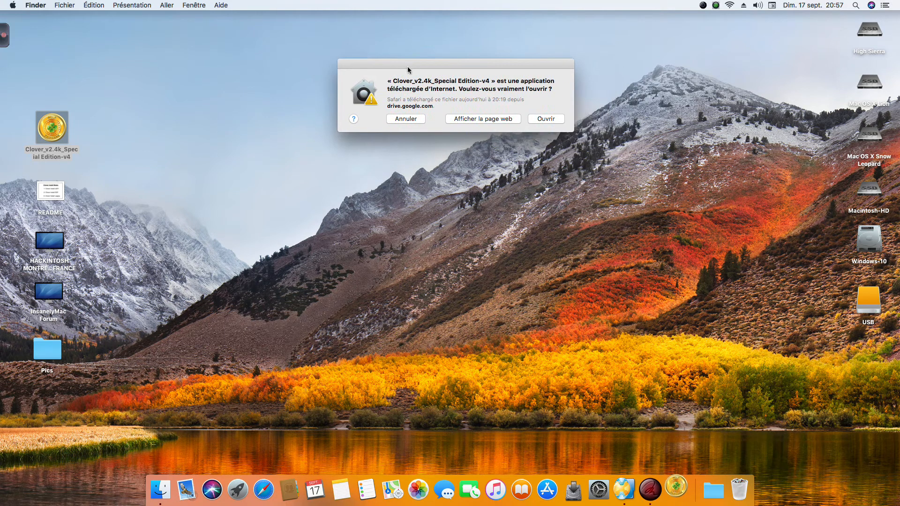
left_click(547, 119)
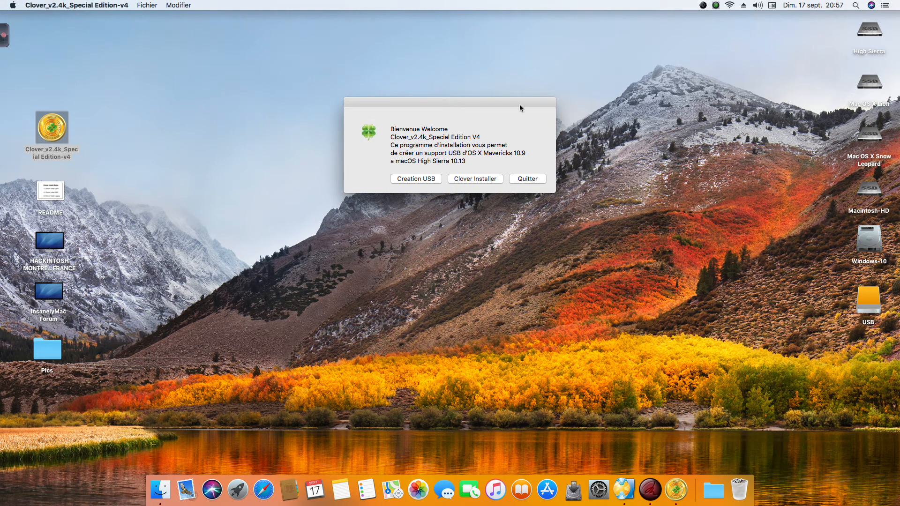
Step: Start the USB creation in the Clover welcome dialog and continue to formatting with Disk Utility
left_click_drag(502, 103, 508, 85)
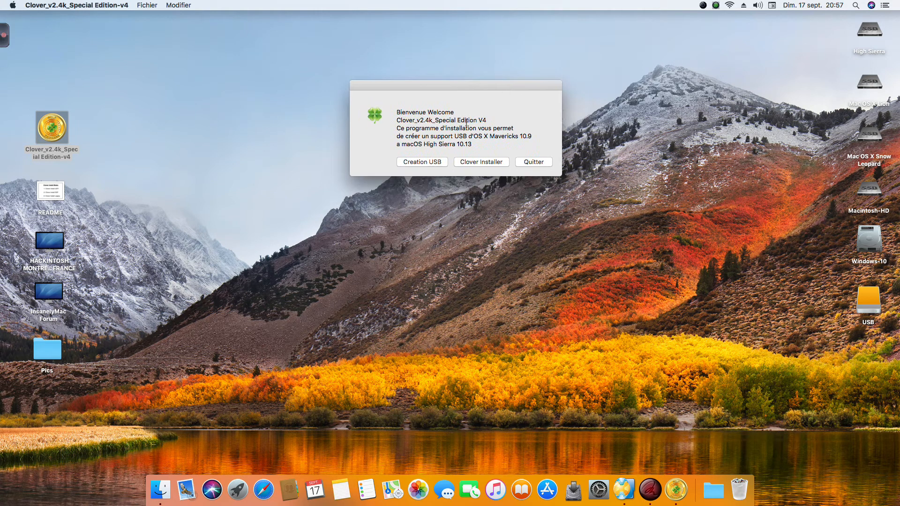
left_click(426, 162)
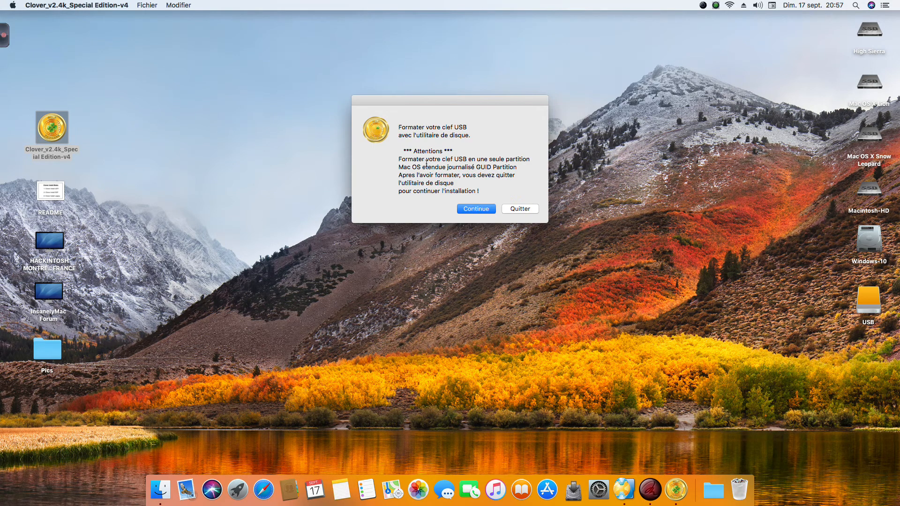
left_click(491, 211)
Step: Unmount the USB volume on the external WDC drive in Disk Utility
left_click_drag(404, 27, 392, 21)
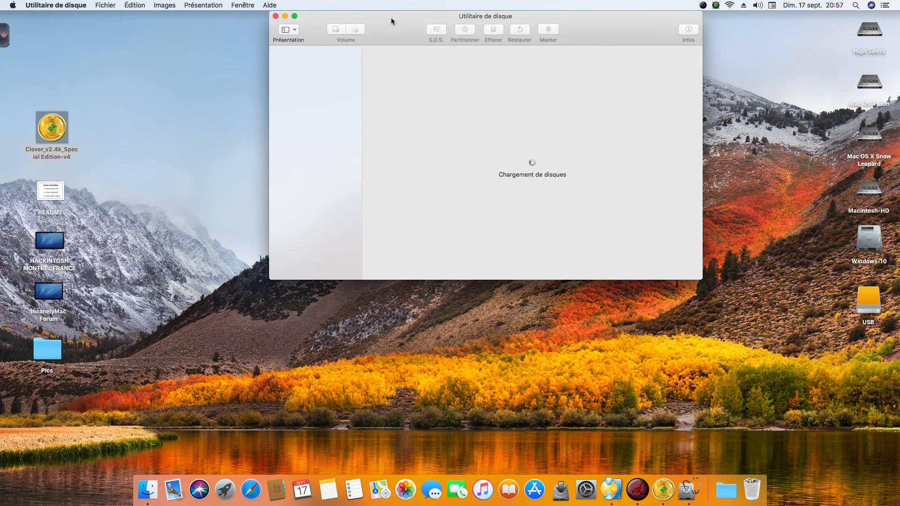
left_click(309, 235)
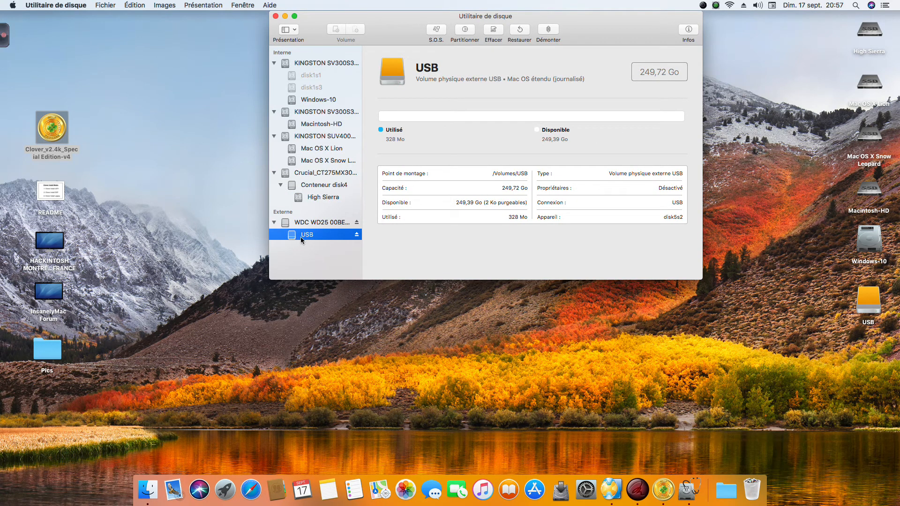
left_click(553, 30)
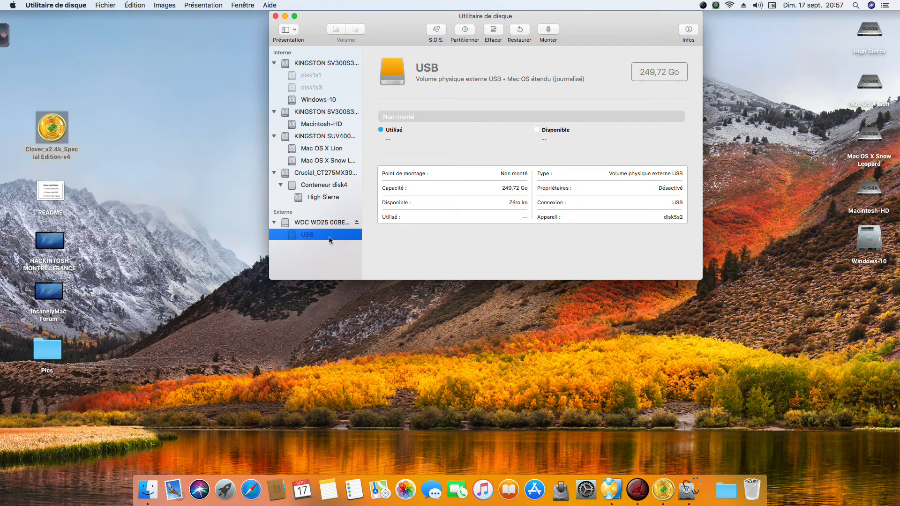
Step: Erase the external WDC WD25 drive with the name USB, format Mac OS étendu (journalisé) and scheme Table de partition GUID
left_click(315, 226)
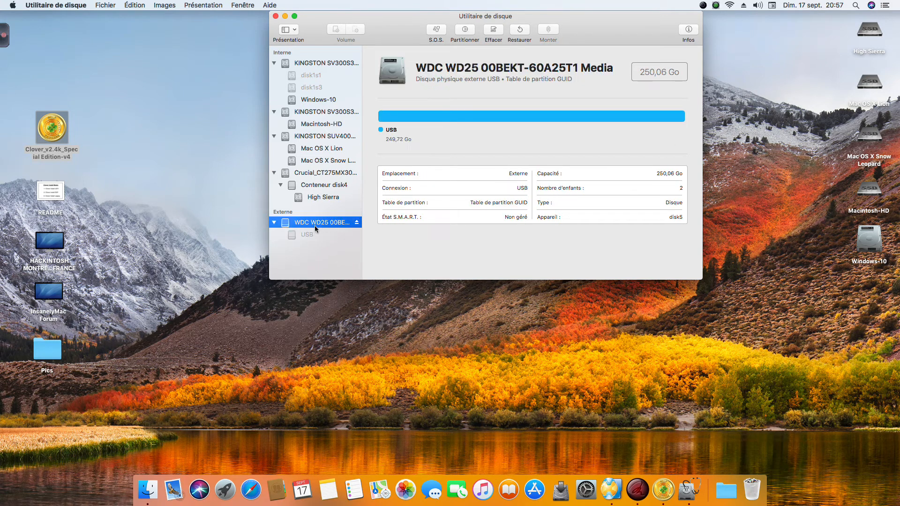
left_click(493, 30)
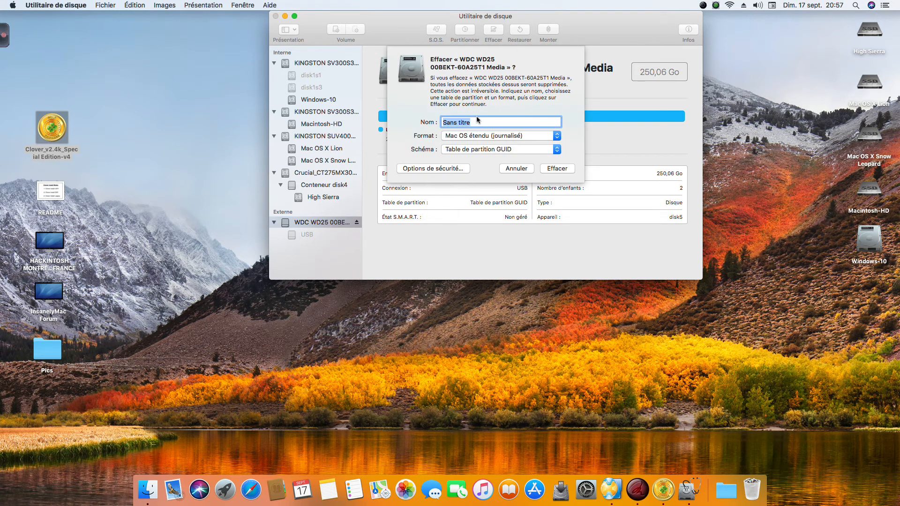
key("BackSpace")
type("USB")
left_click(559, 169)
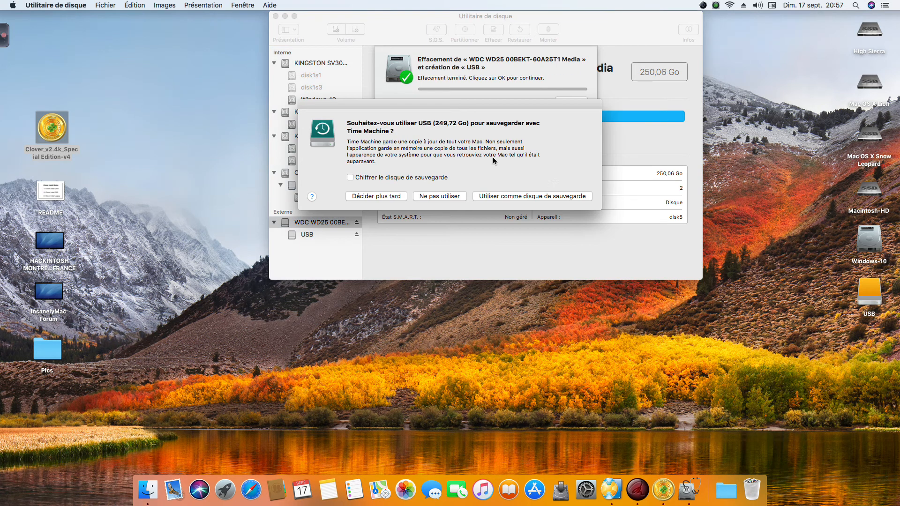
Step: Decline using the USB drive for Time Machine, then acknowledge the finished erase and close Disk Utility
left_click(451, 198)
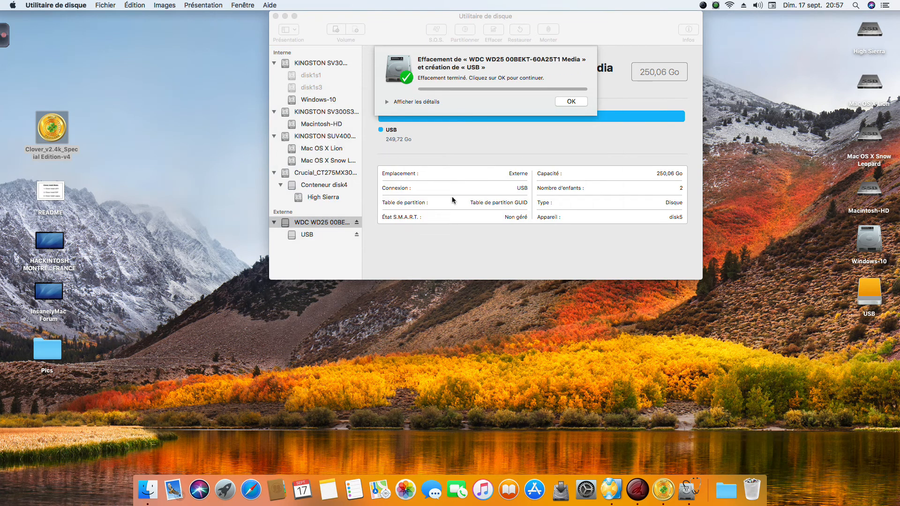
left_click(571, 101)
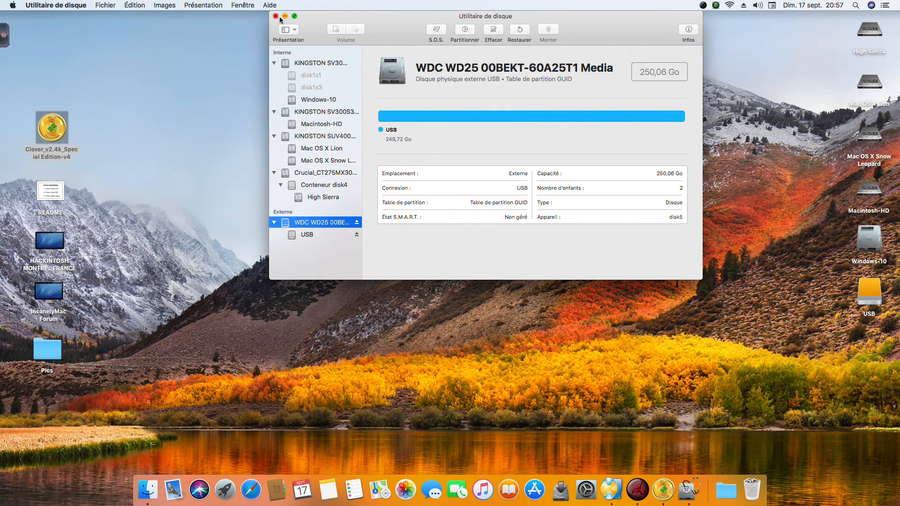
left_click(275, 16)
Step: Select USB as the formatted target volume for the Clover USB creation and confirm the choice
left_click_drag(434, 95, 436, 56)
left_click(395, 155)
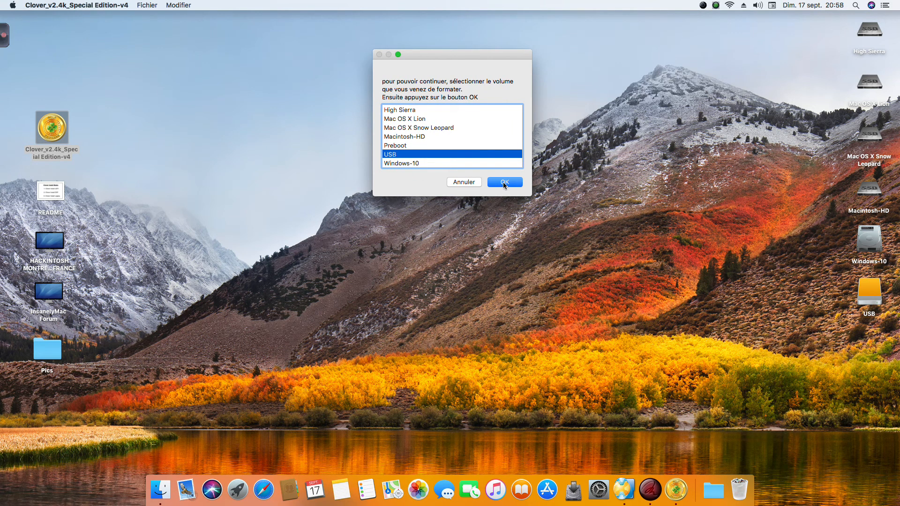
left_click(504, 184)
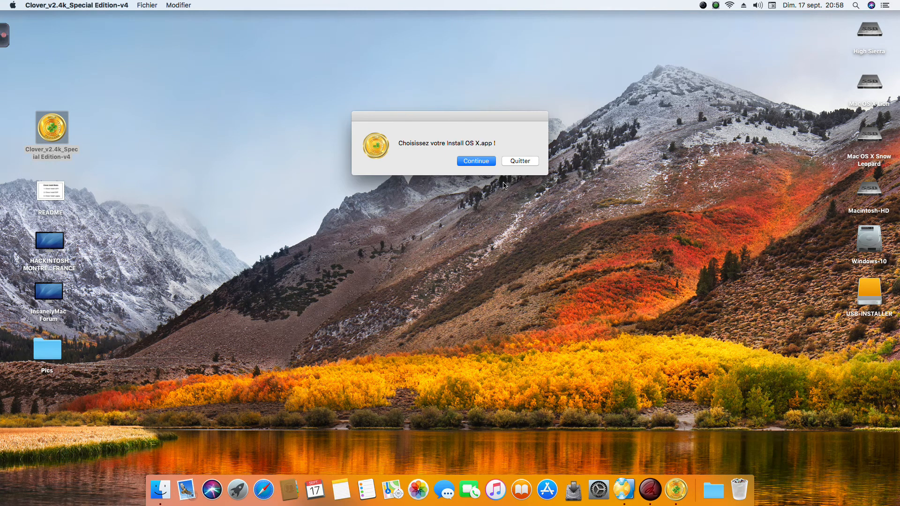
Step: Choose Install macOS High Sierra Beta from Applications as the installer app and authorize the changes with the account password
left_click(476, 161)
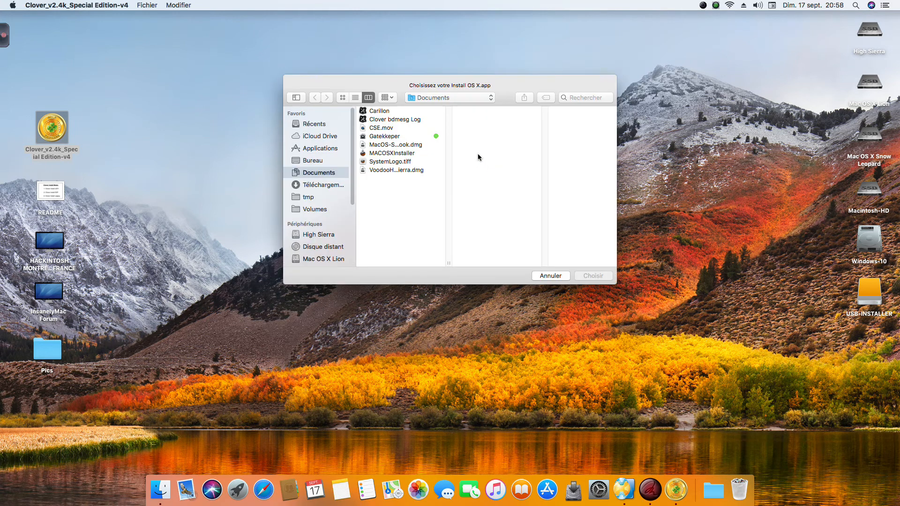
left_click(320, 149)
scroll(396, 167, "down", 5)
scroll(395, 166, "down", 1)
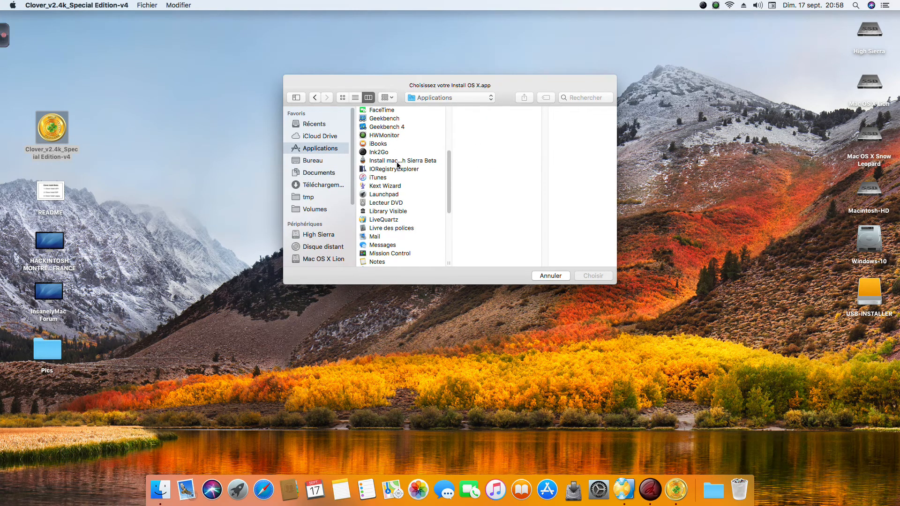
left_click(396, 161)
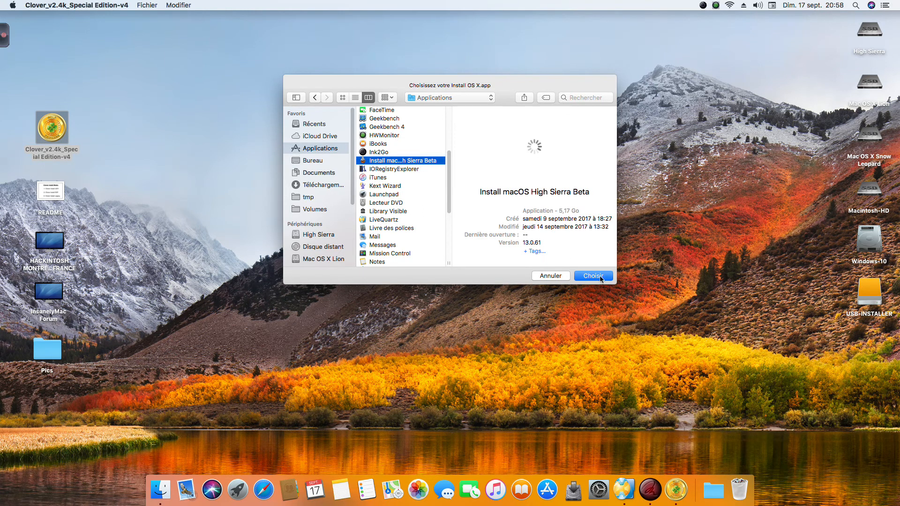
left_click(599, 276)
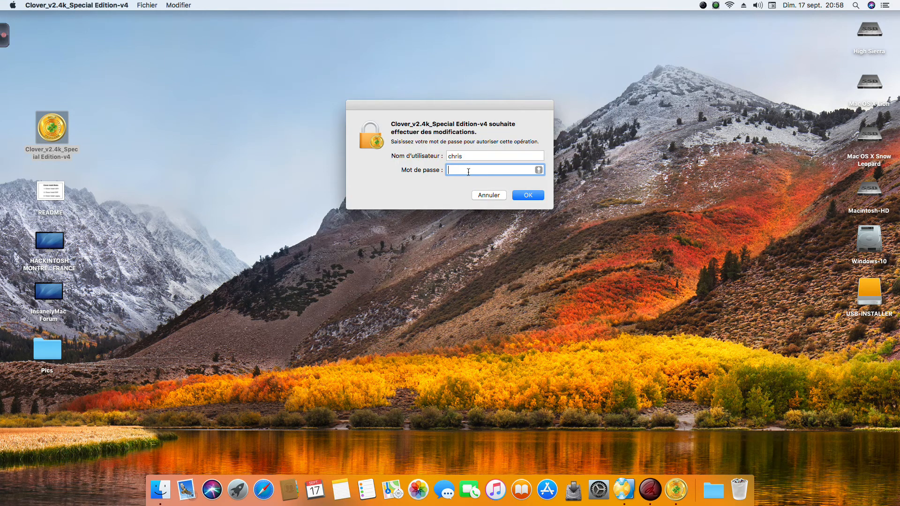
type("•••••••")
key("Return")
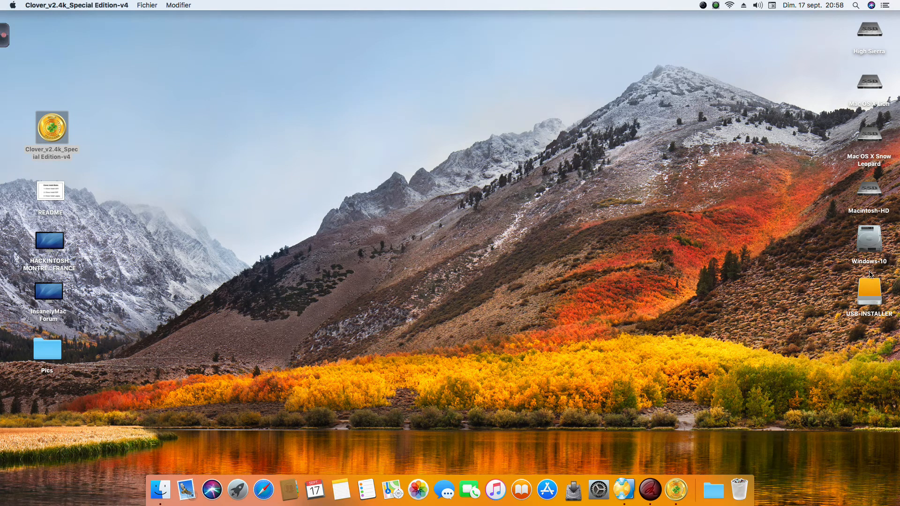
Step: Decline Time Machine for the Install macOS High Sierra Beta drive and move its icon away from the other drives on the desktop
left_click_drag(871, 296, 797, 36)
left_click(699, 66)
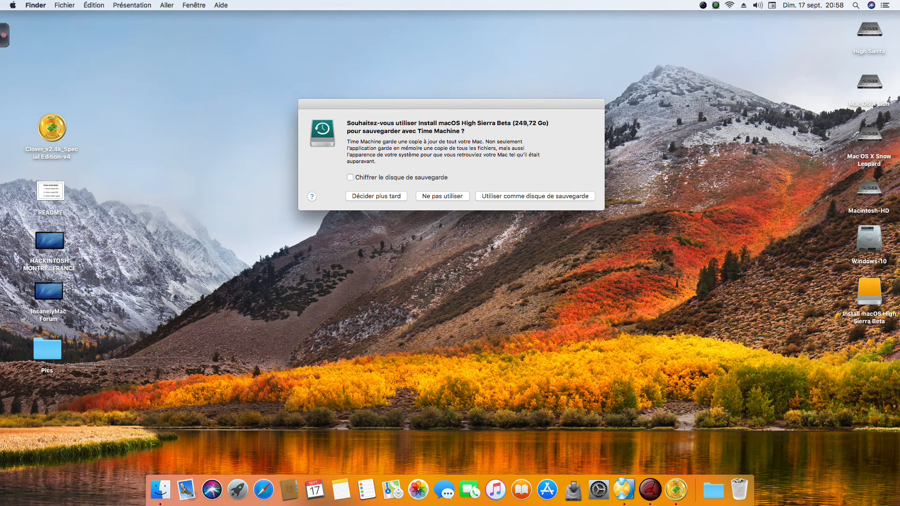
left_click(452, 198)
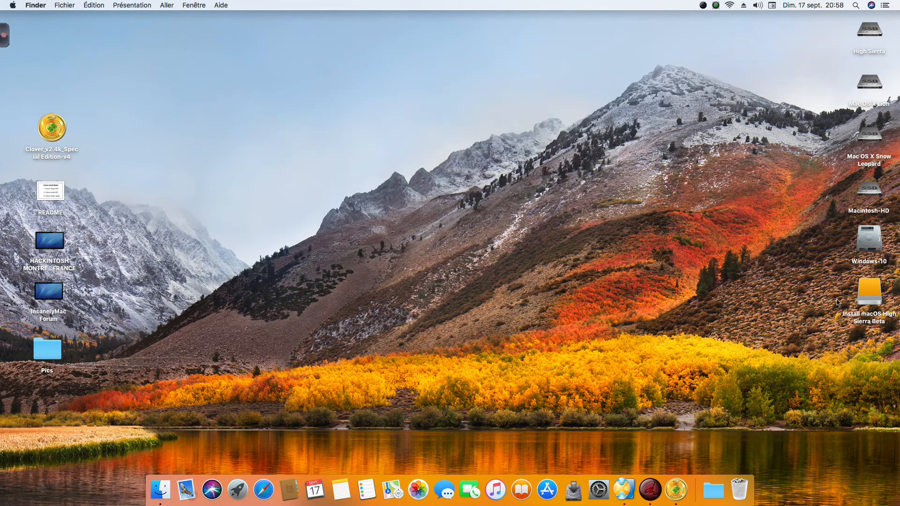
left_click_drag(865, 291, 799, 80)
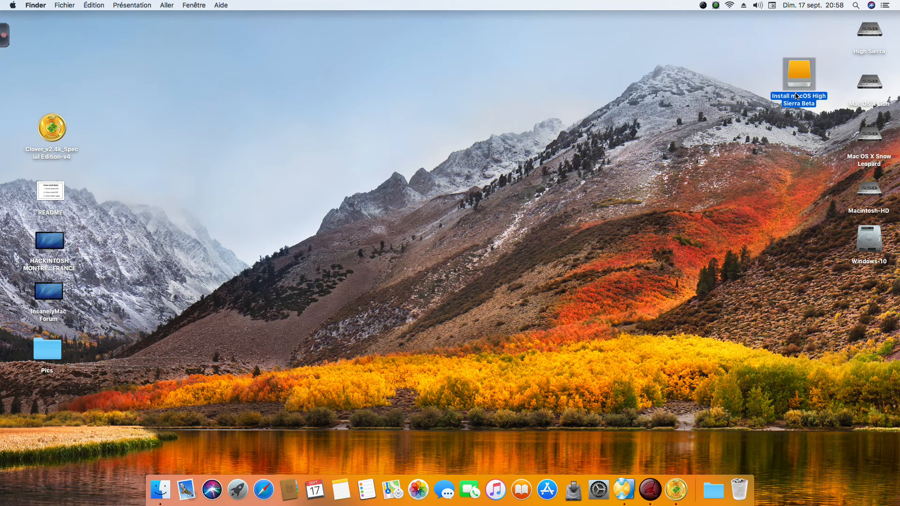
Step: View the contents of the Install macOS High Sierra Beta drive and close its window
double_click(794, 77)
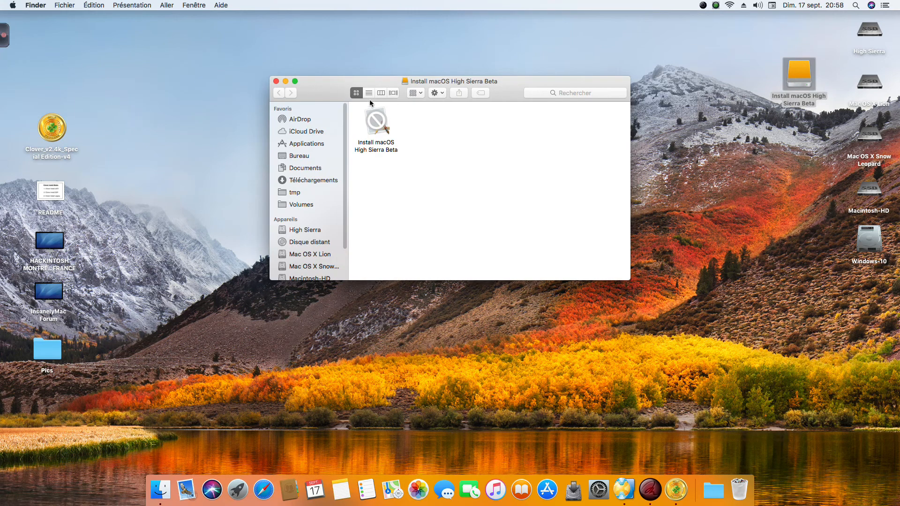
left_click(276, 81)
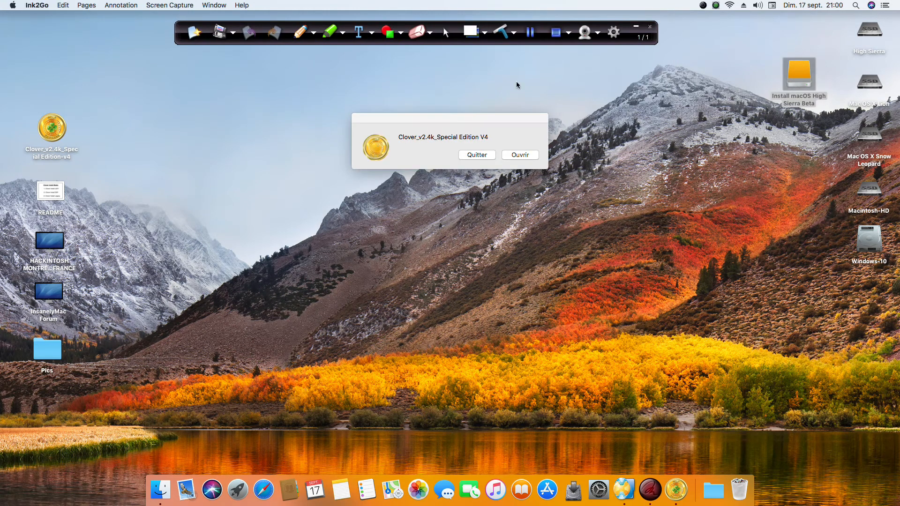
Step: Check the completed Install macOS High Sierra Beta drive's contents again, and open the Clover v2.4k r4210 installer from the Clover Special Edition dialog
left_click_drag(505, 121, 511, 89)
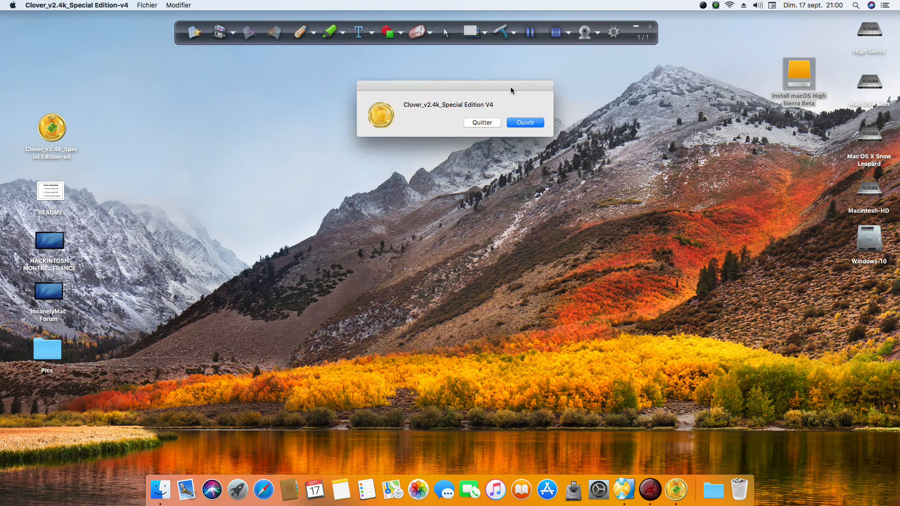
left_click_drag(478, 85, 477, 75)
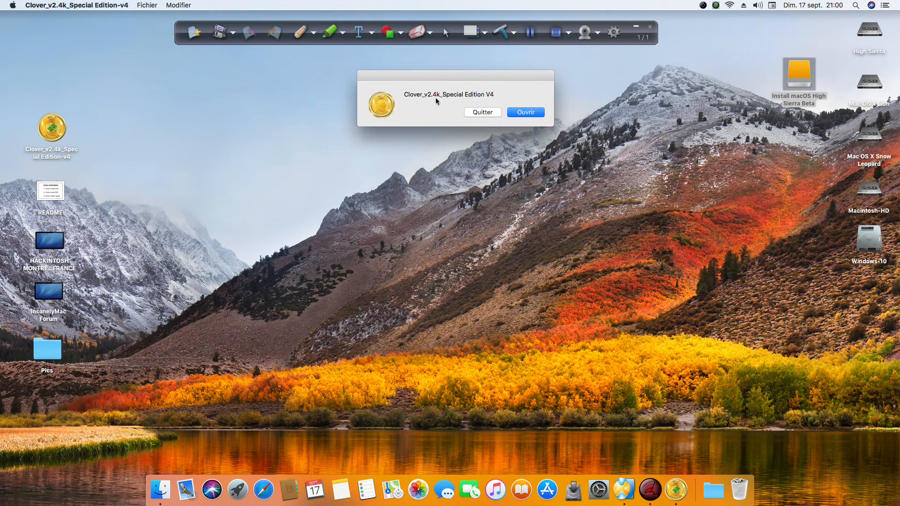
left_click(522, 111)
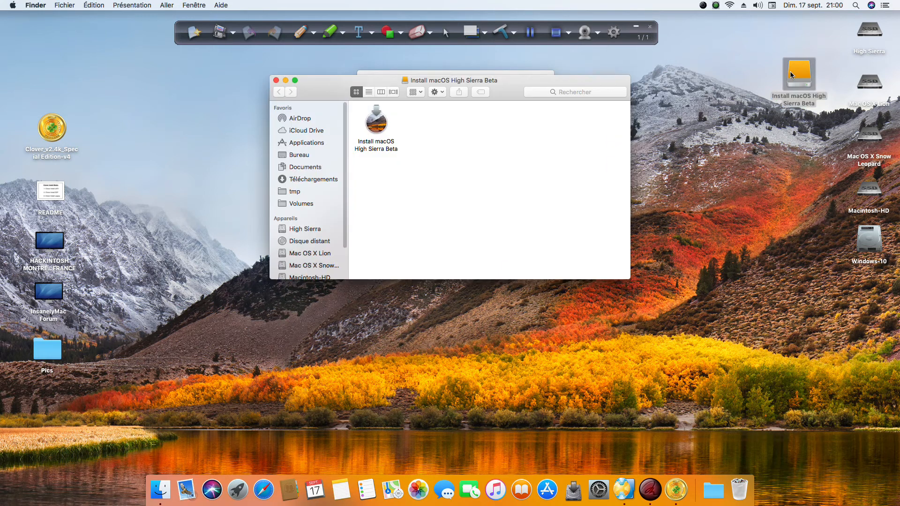
left_click_drag(330, 93, 352, 146)
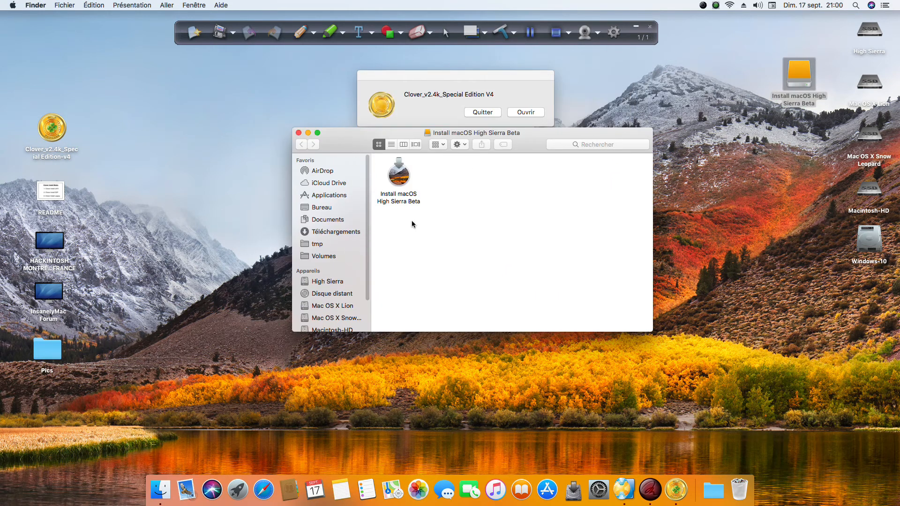
left_click(298, 132)
left_click_drag(471, 75, 474, 71)
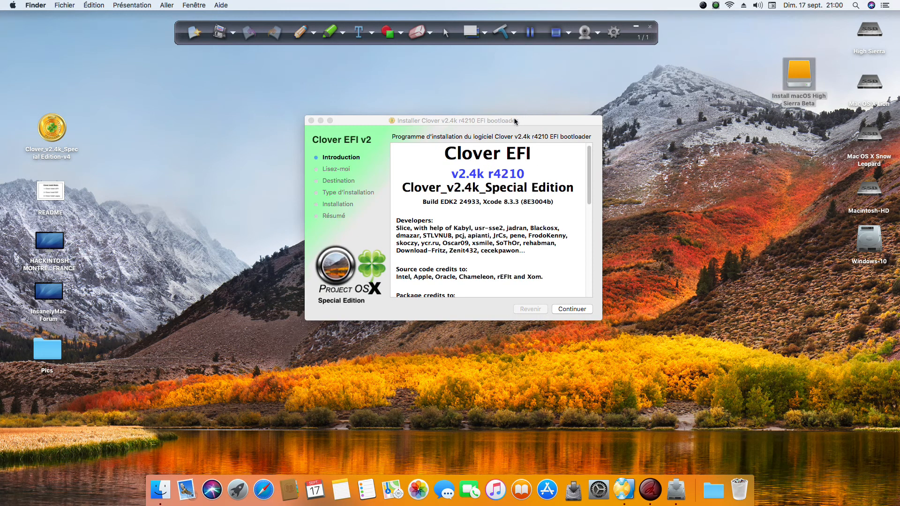
Step: Examine the UEFI, ESP and Legacy Clover install modes in the README, marking each one, and close the document
left_click_drag(515, 119, 516, 83)
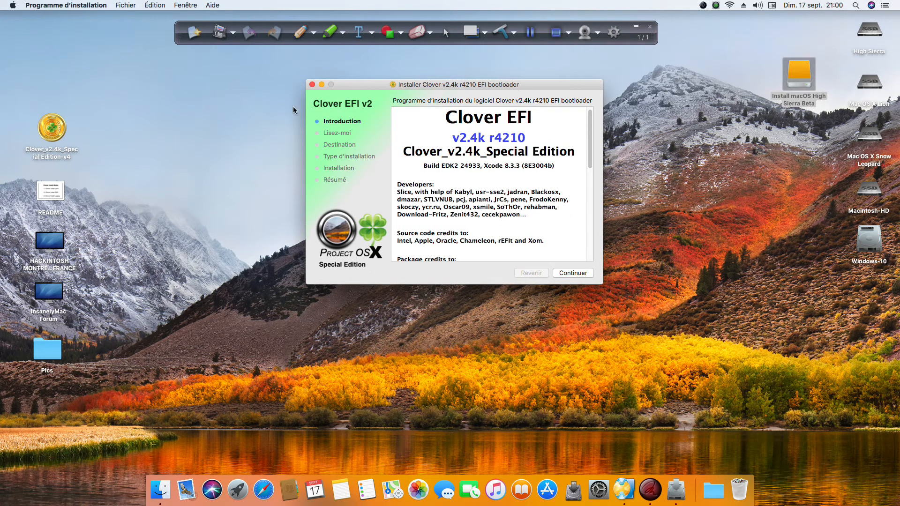
double_click(46, 198)
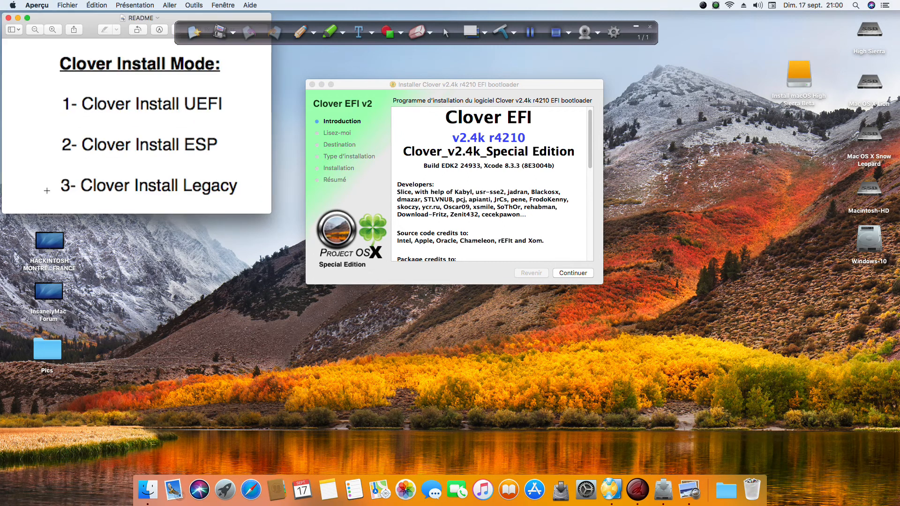
left_click_drag(82, 18, 396, 122)
left_click_drag(362, 187, 539, 222)
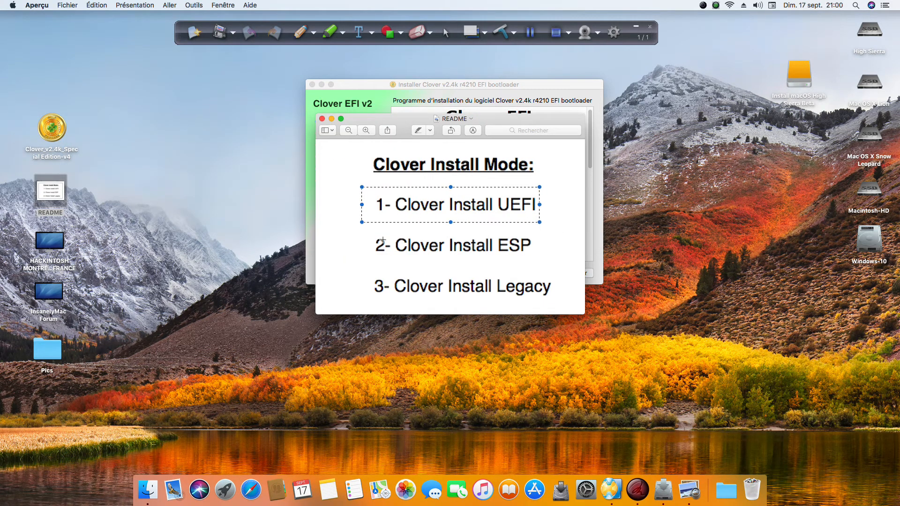
left_click_drag(355, 229, 543, 264)
left_click_drag(362, 274, 573, 302)
left_click(321, 119)
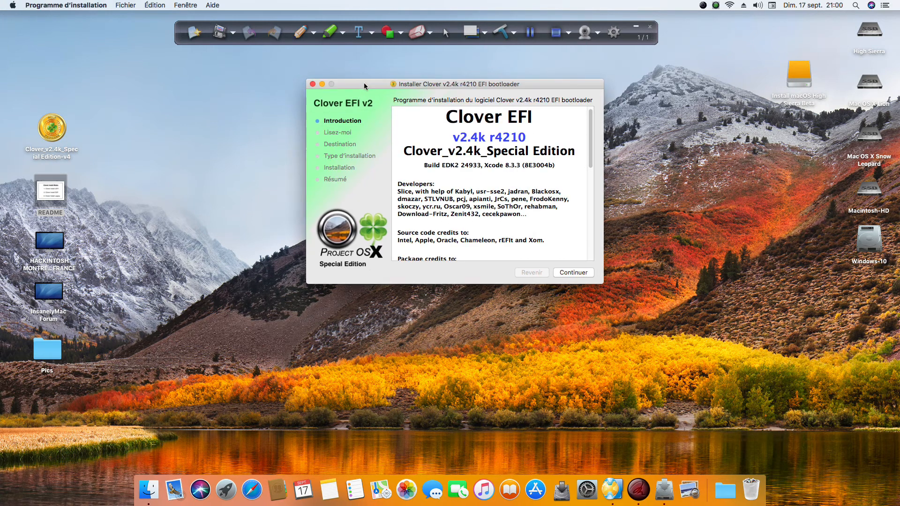
Step: Proceed past the Clover installer's introduction and read-me, and set Install macOS High Sierra Beta as the installation destination
left_click_drag(365, 88, 370, 78)
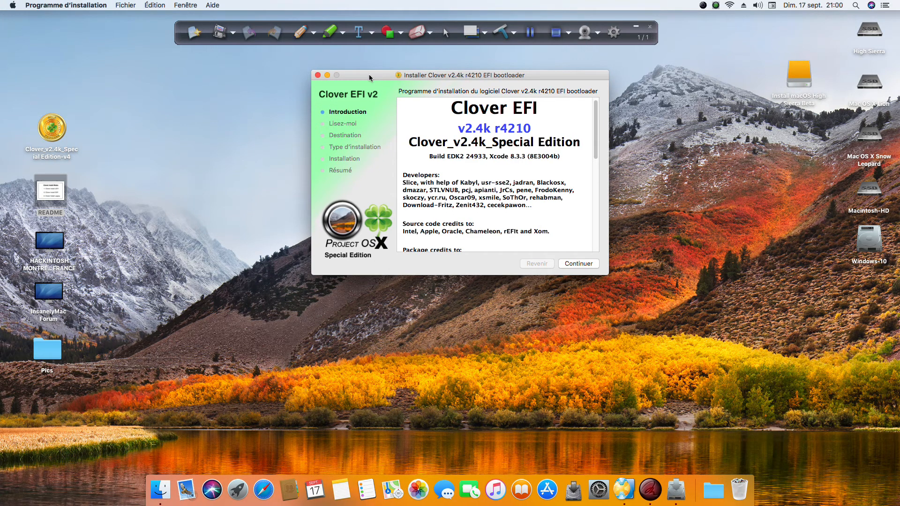
left_click(583, 265)
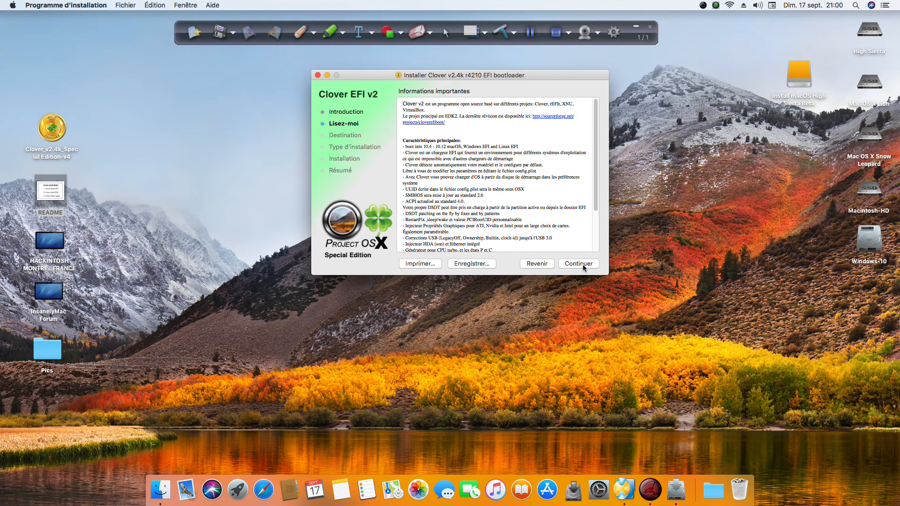
left_click(583, 264)
left_click(572, 243)
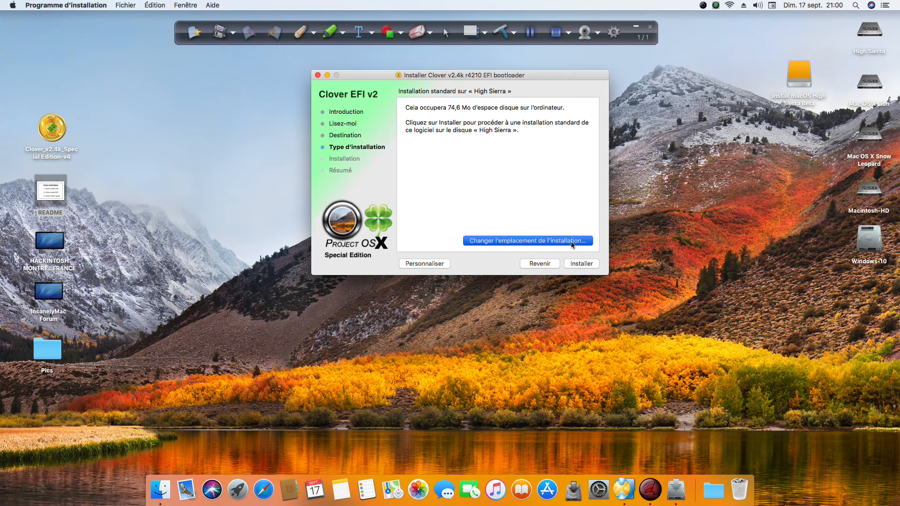
left_click(489, 150)
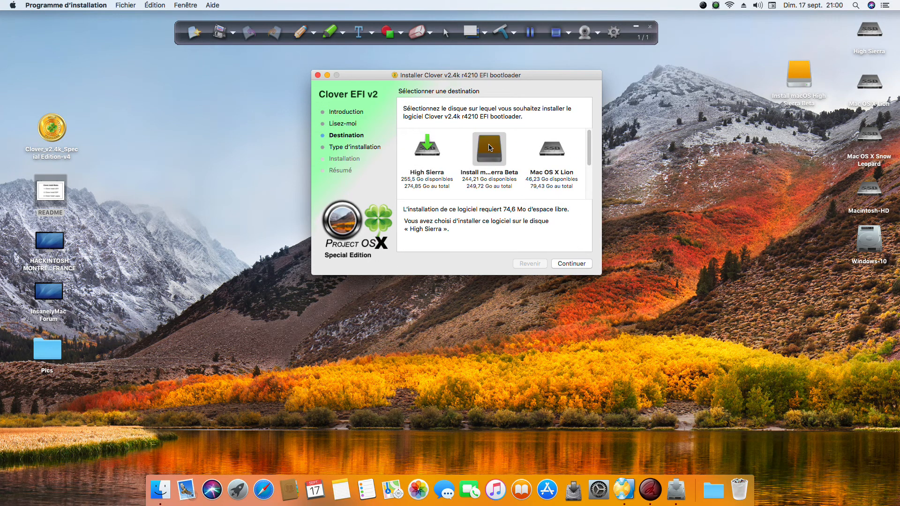
left_click(571, 263)
Step: Customize the Clover installation by enabling the UEFI motherboard installation package and the Thèmes package
left_click(437, 264)
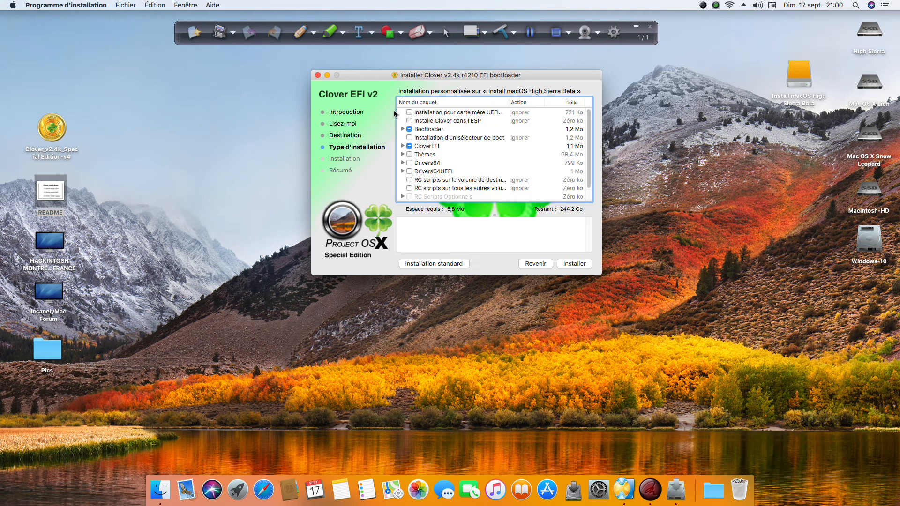
left_click(409, 112)
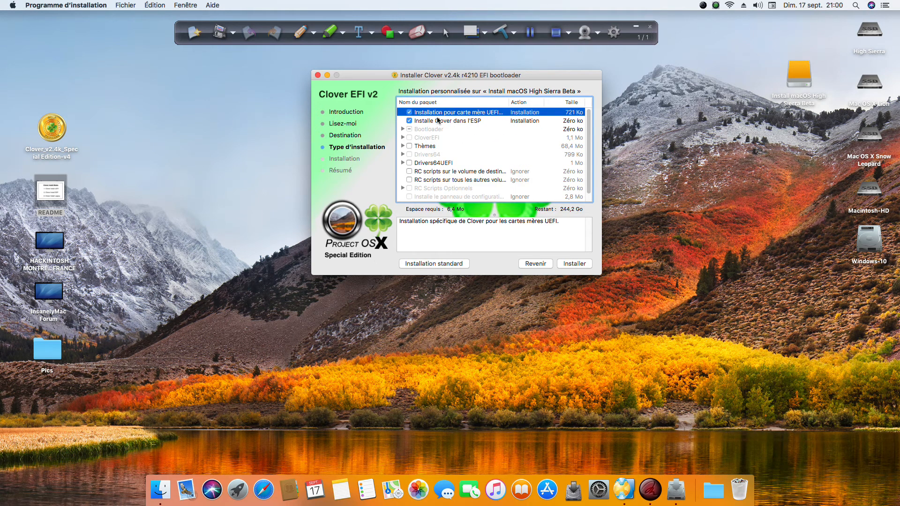
left_click(409, 146)
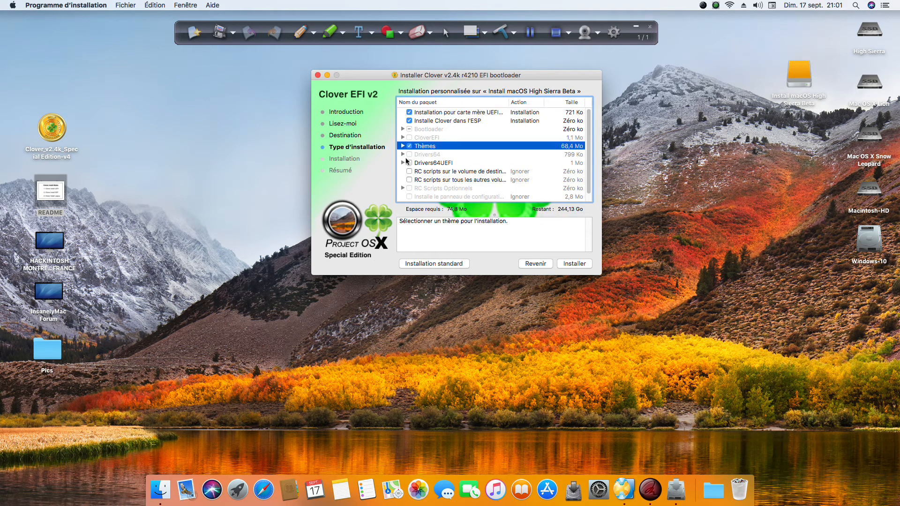
Step: Enable the apfs, Fat-64, HFSPlus, OsxAptioFixDrv-64 and PartitionDxe-64 drivers under Drivers64UEFI
left_click(403, 162)
scroll(403, 164, "down", 2)
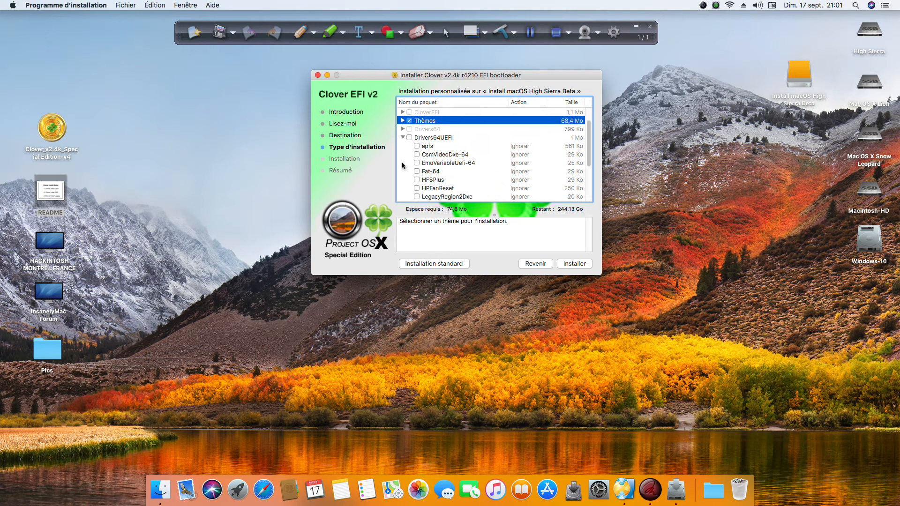
scroll(402, 164, "down", 1)
left_click(417, 132)
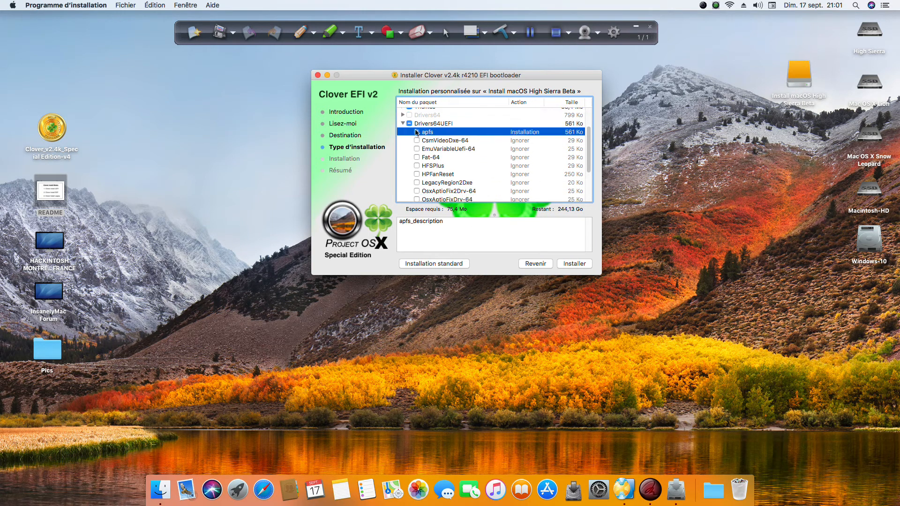
left_click(416, 157)
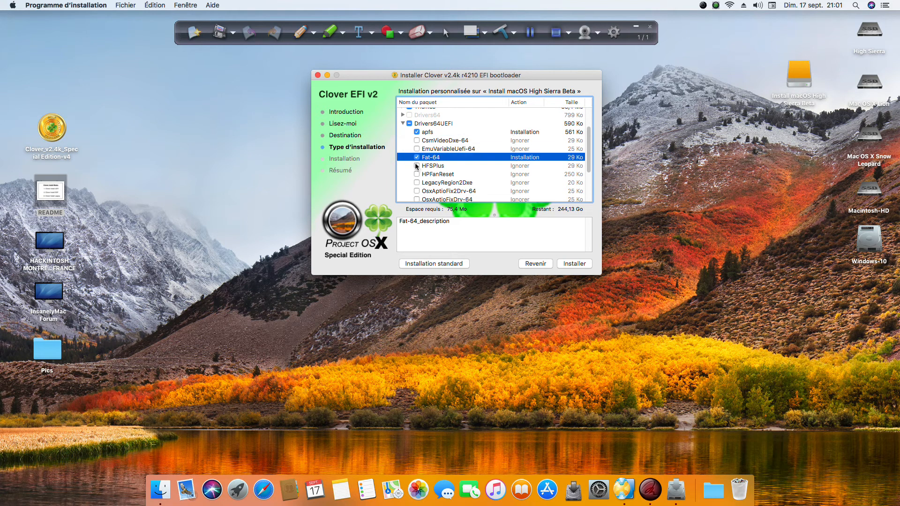
left_click(416, 165)
scroll(414, 179, "down", 2)
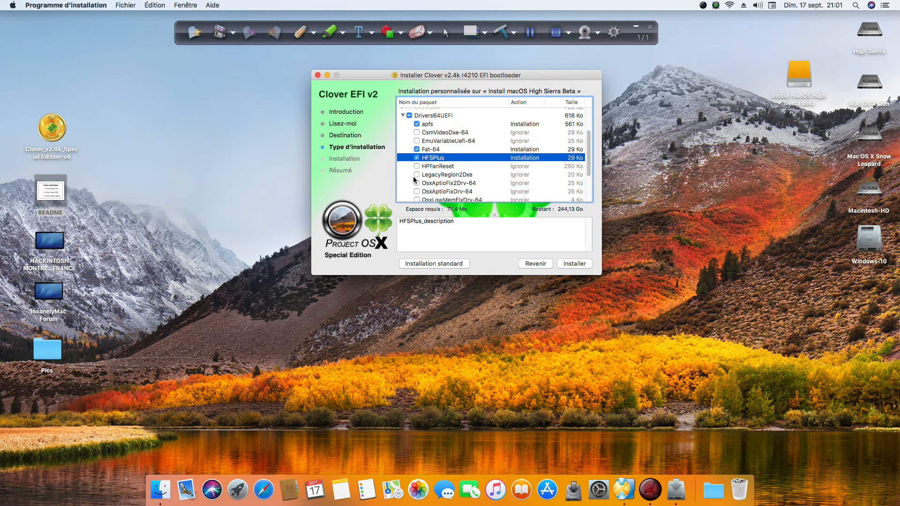
left_click(416, 185)
scroll(407, 185, "down", 2)
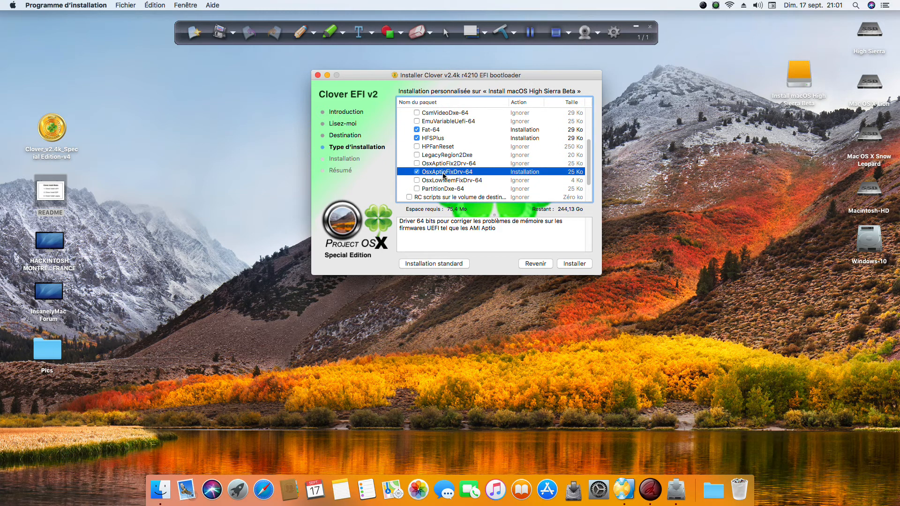
scroll(442, 175, "down", 1)
left_click(416, 187)
scroll(410, 184, "down", 2)
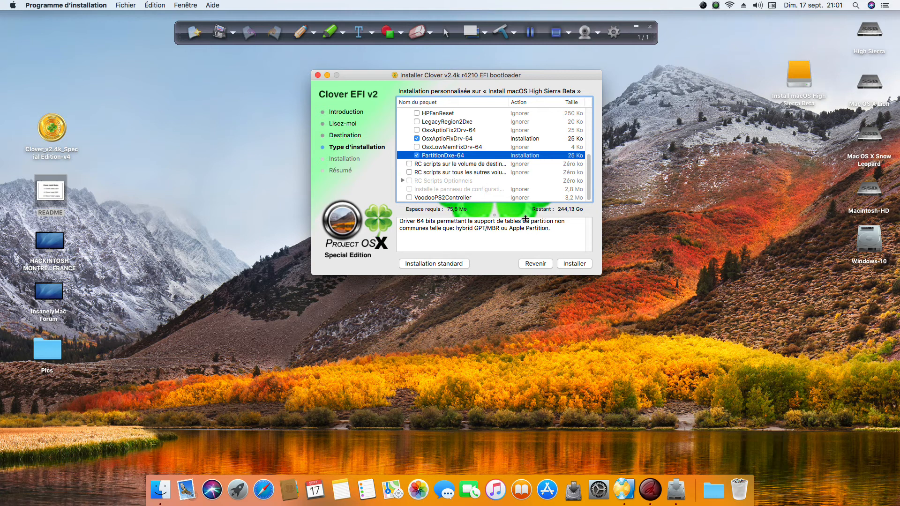
scroll(468, 158, "up", 5)
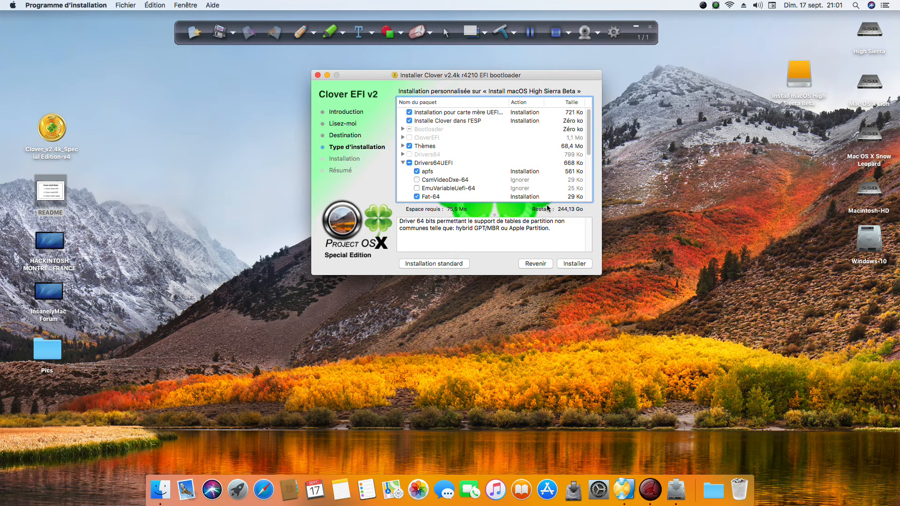
Step: Start the customized Clover installation and authorize it with the account password
left_click(583, 265)
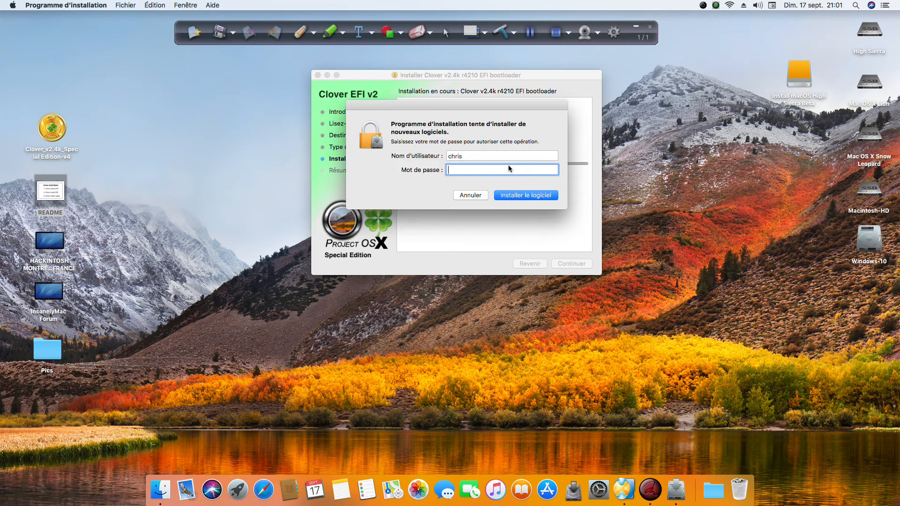
type("••")
key("Return")
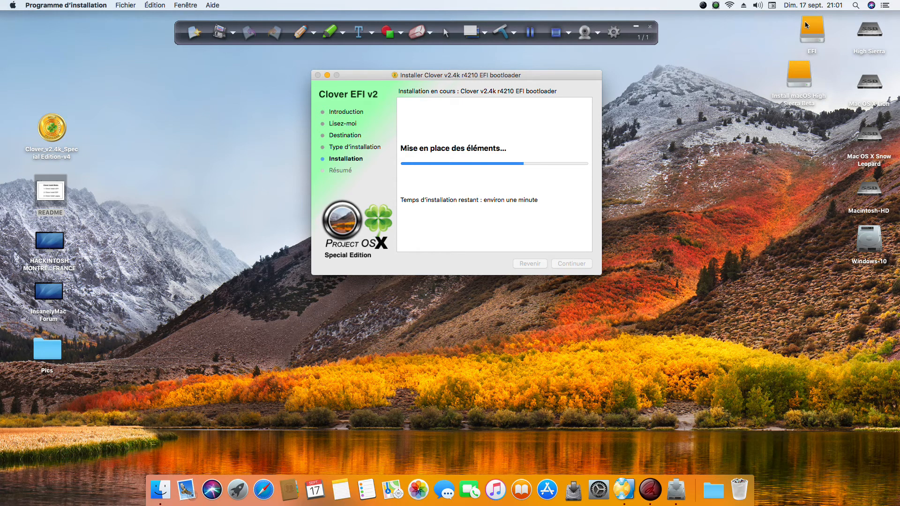
Step: Move the EFI drive icon below the Install macOS High Sierra Beta drive and close the installer once it completes
left_click_drag(805, 25, 803, 140)
left_click(814, 140)
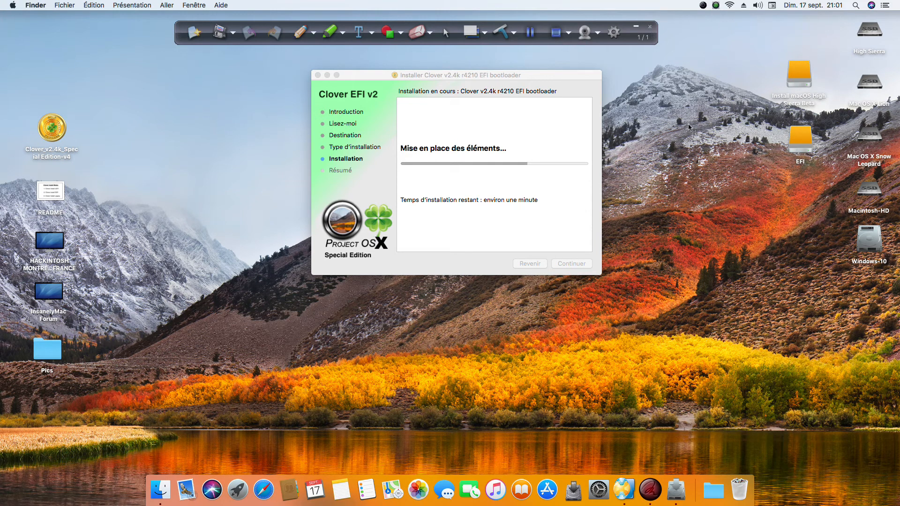
left_click(572, 98)
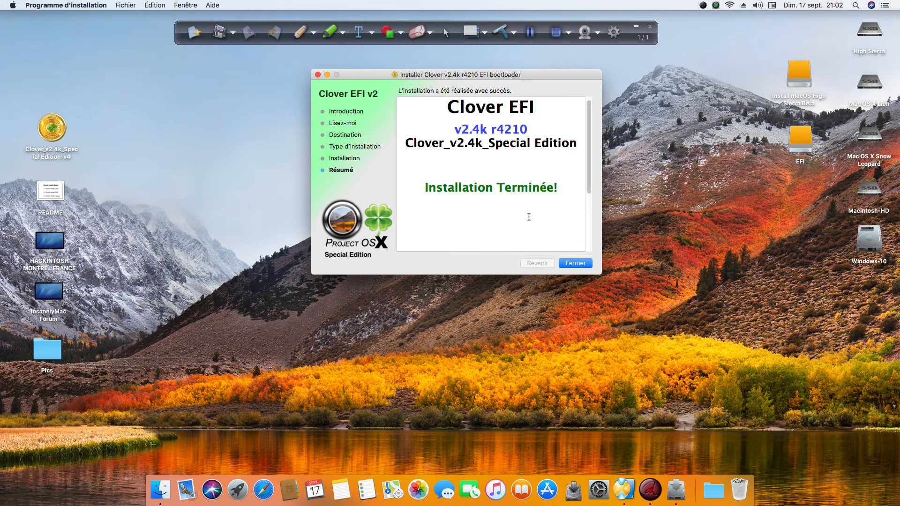
left_click(571, 266)
Step: Open the EFI drive, examine the installer version and final entries in Clover_Install_Log.txt, and close the log
left_click(798, 138)
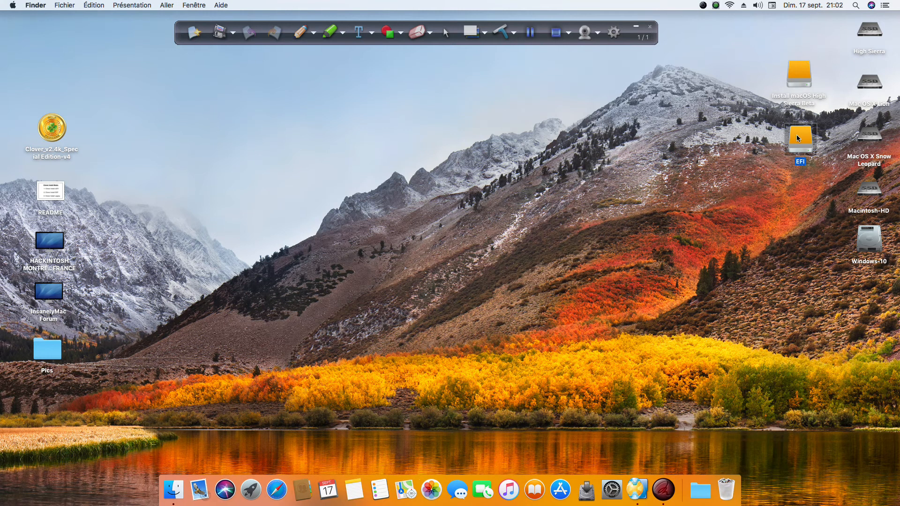
double_click(799, 139)
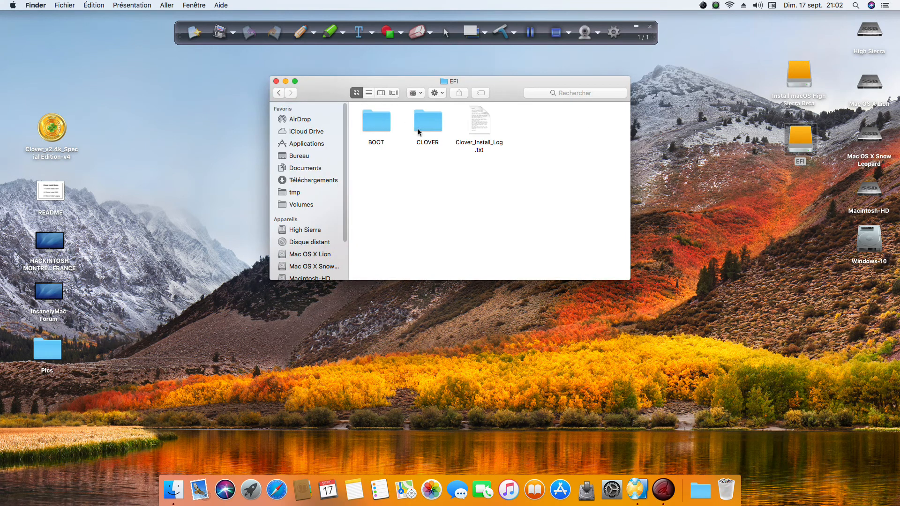
double_click(480, 122)
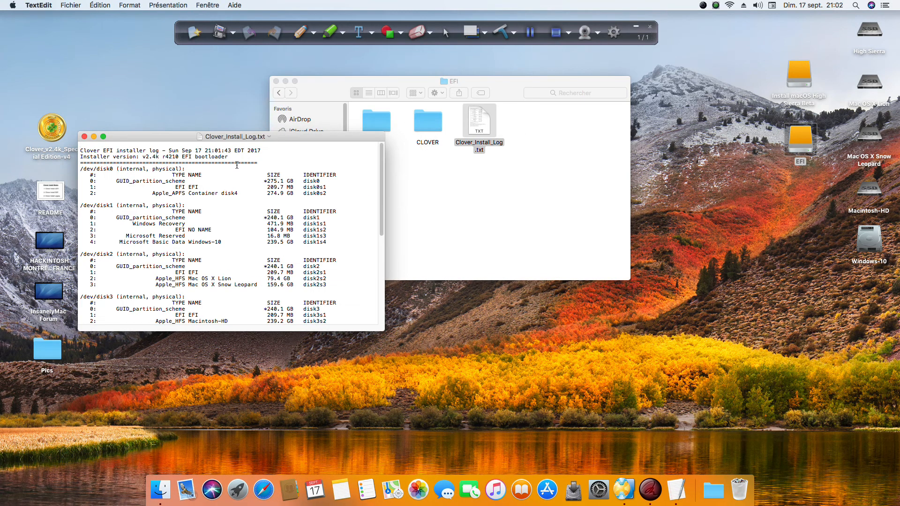
left_click_drag(291, 136, 436, 70)
left_click_drag(377, 89, 162, 90)
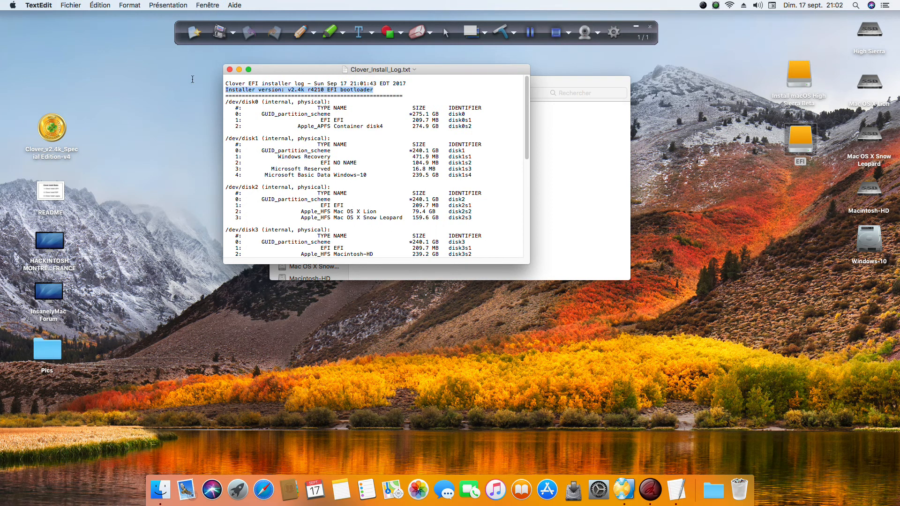
scroll(269, 158, "down", 10)
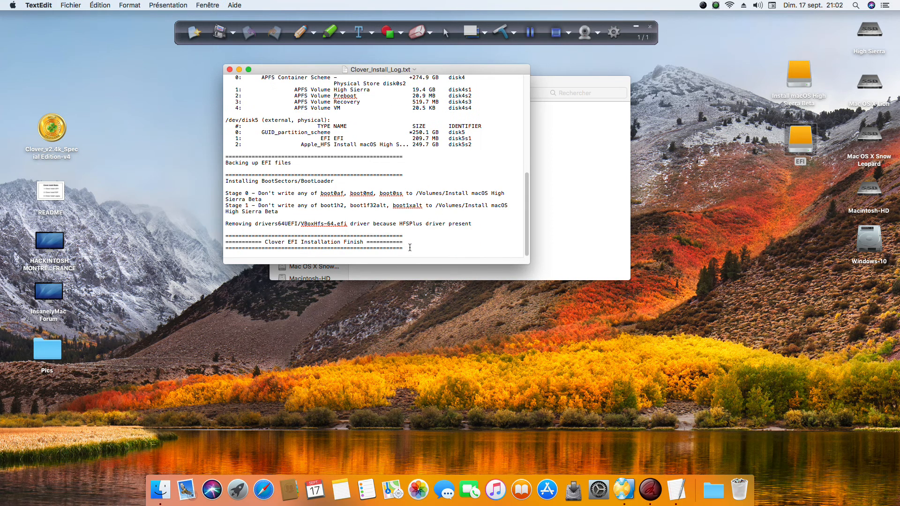
left_click_drag(410, 247, 197, 187)
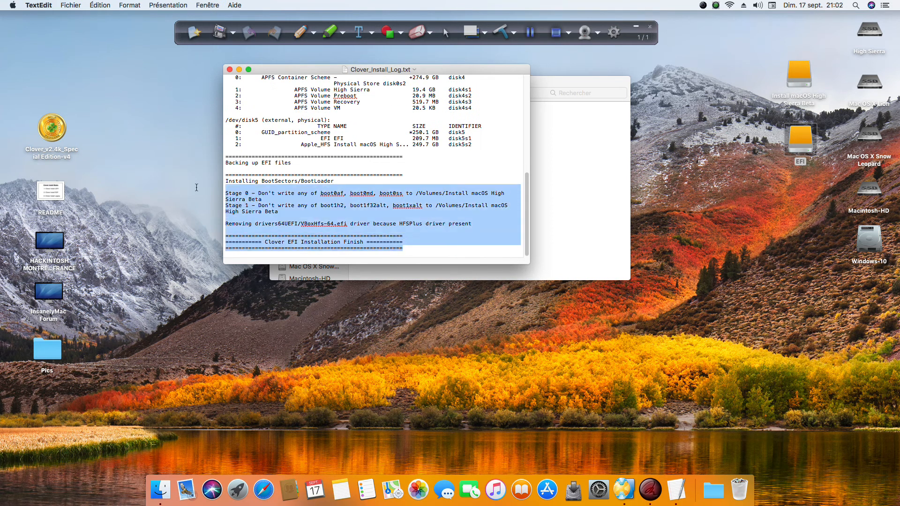
left_click(230, 69)
Step: Check the 10.13 subfolder of kexts in the CLOVER folder for FakeSMC.kext
double_click(431, 123)
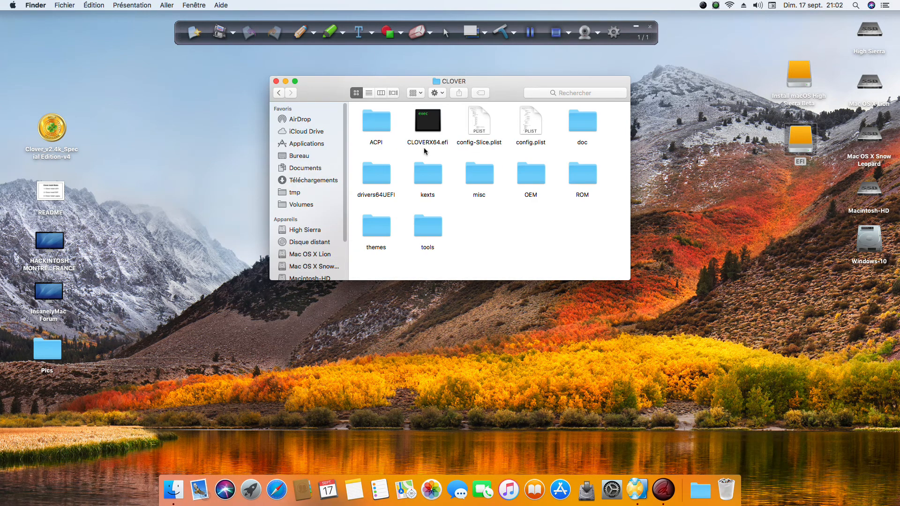
double_click(428, 176)
left_click(487, 174)
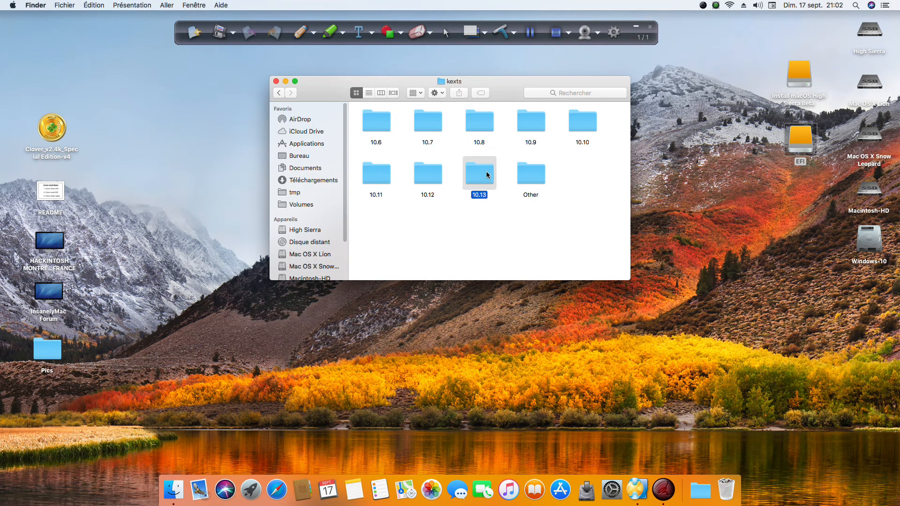
double_click(487, 174)
left_click(374, 130)
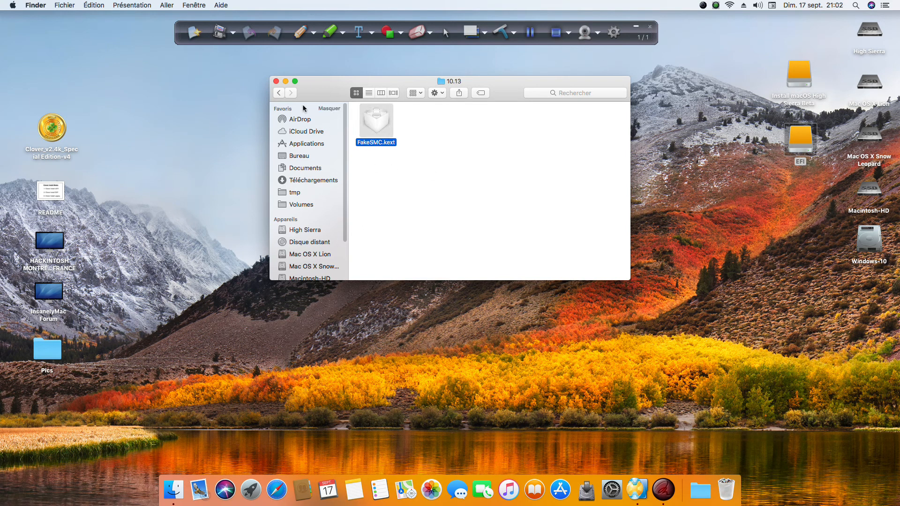
left_click(275, 93)
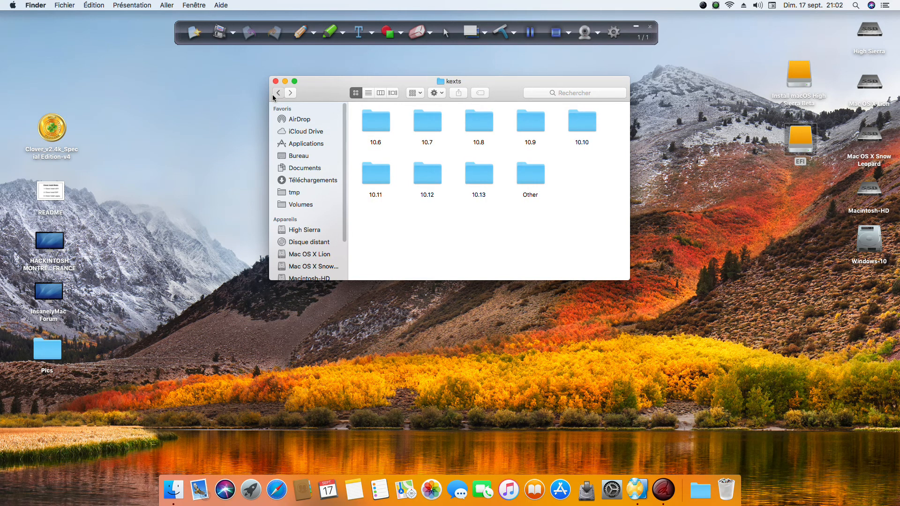
Step: Check the driver files in the drivers64UEFI folder, and select config.plist in the CLOVER folder
left_click(274, 95)
double_click(375, 174)
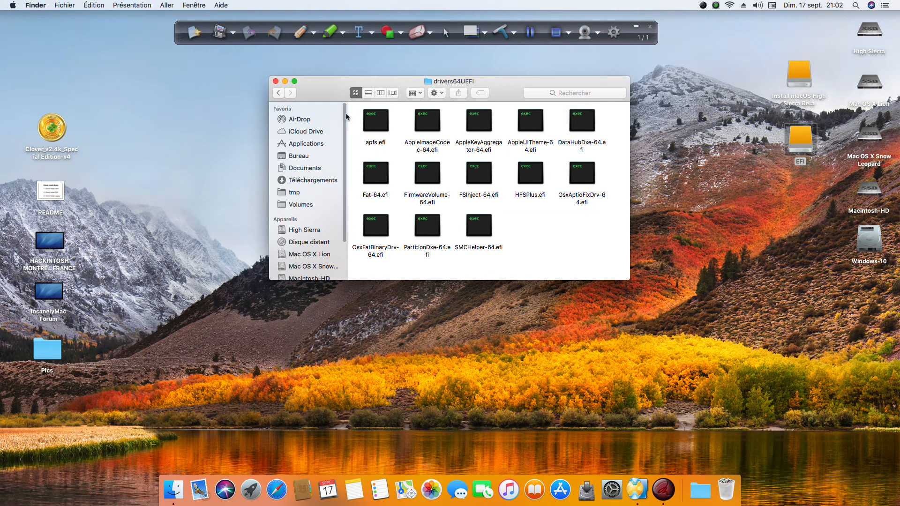
scroll(328, 140, "down", 3)
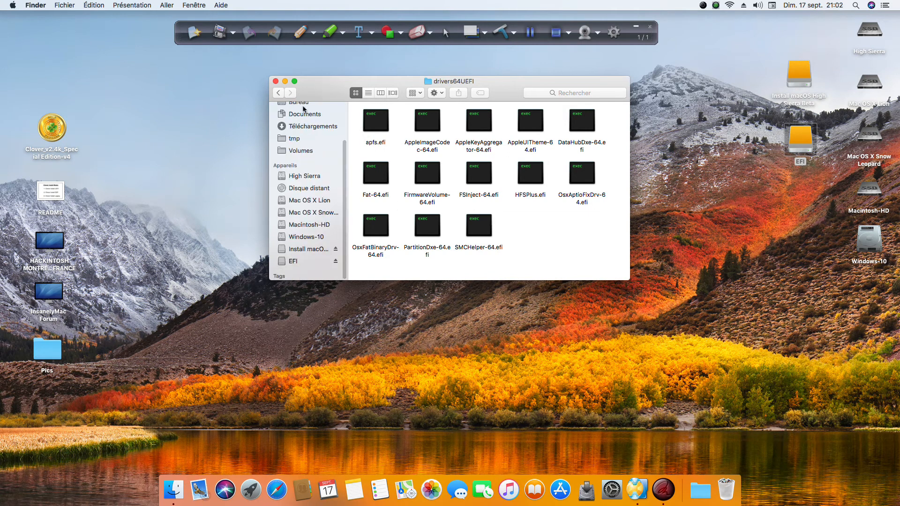
left_click(278, 93)
left_click(538, 132)
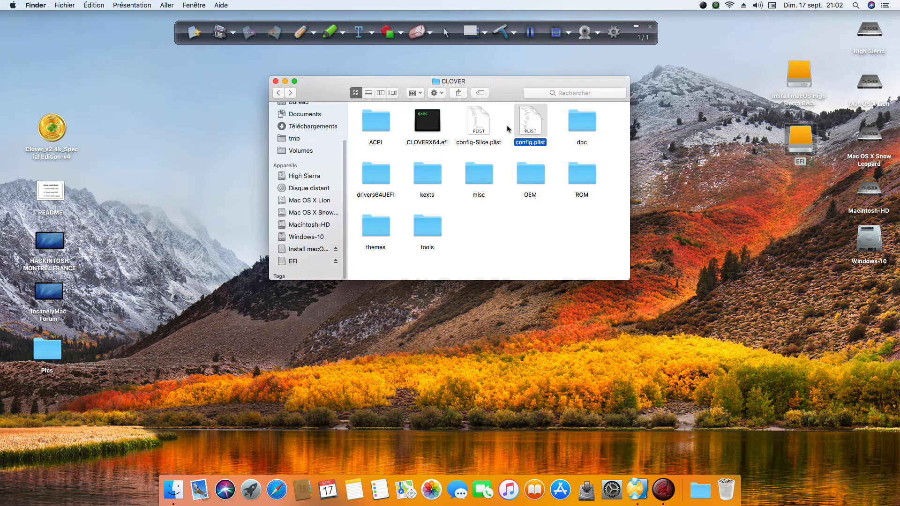
Step: Close the CLOVER folder, then open the README, mark the Clover Install ESP mode, and close the document
mouse_move(327, 97)
left_mouse_down()
mouse_move(346, 100)
mouse_move(333, 81)
left_mouse_up()
left_click(278, 67)
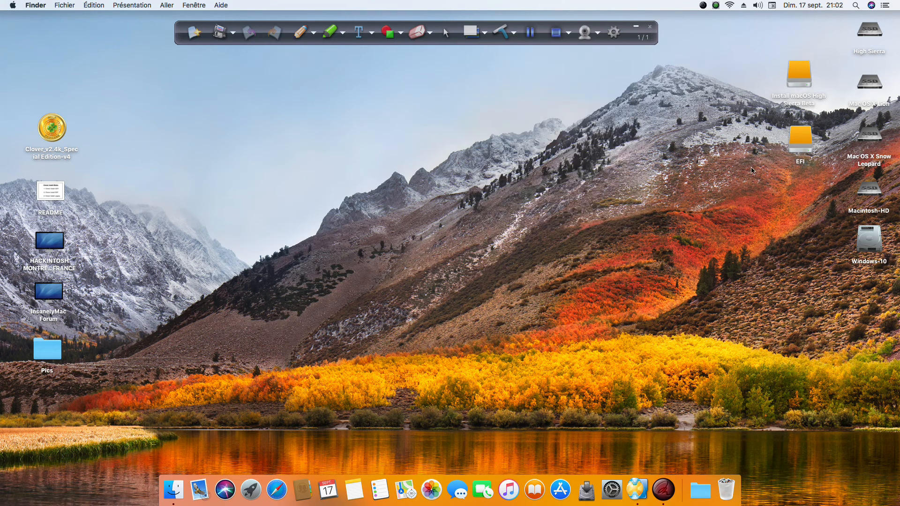
double_click(56, 186)
left_click_drag(379, 116, 377, 93)
left_click_drag(337, 194, 533, 236)
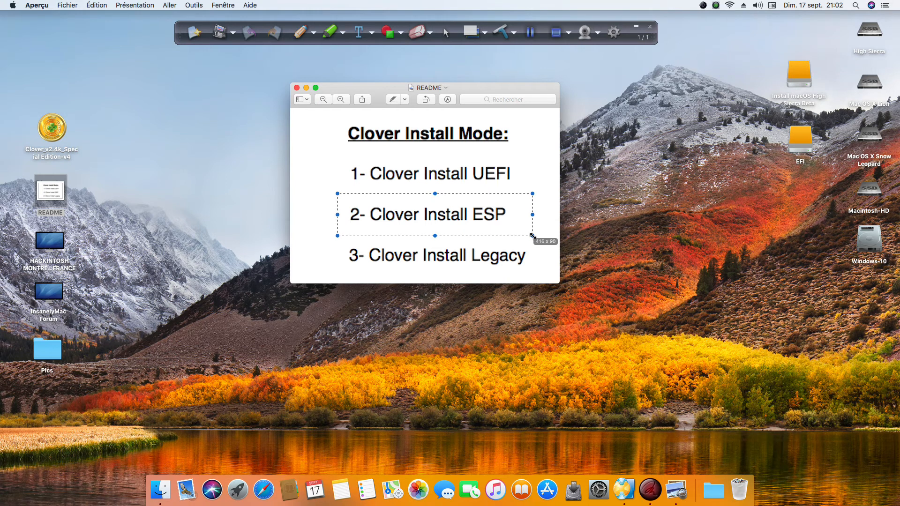
left_click_drag(533, 236, 531, 231)
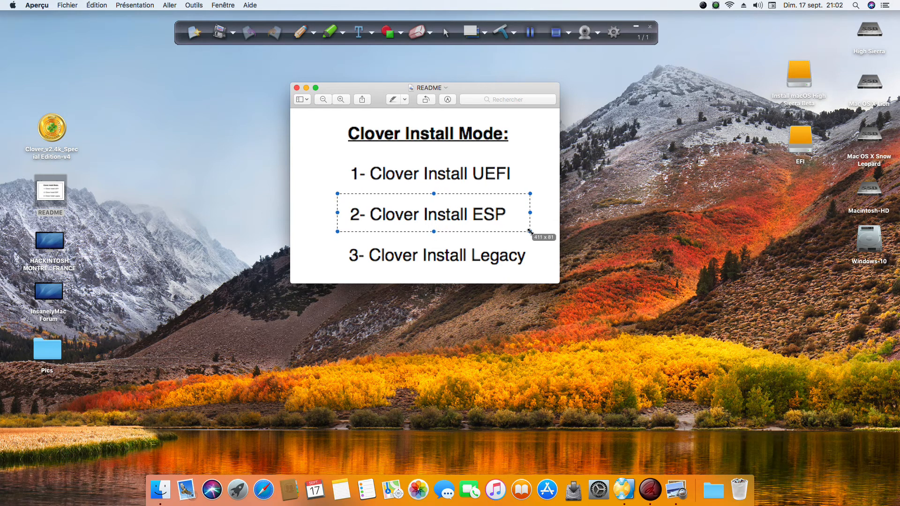
left_click(296, 87)
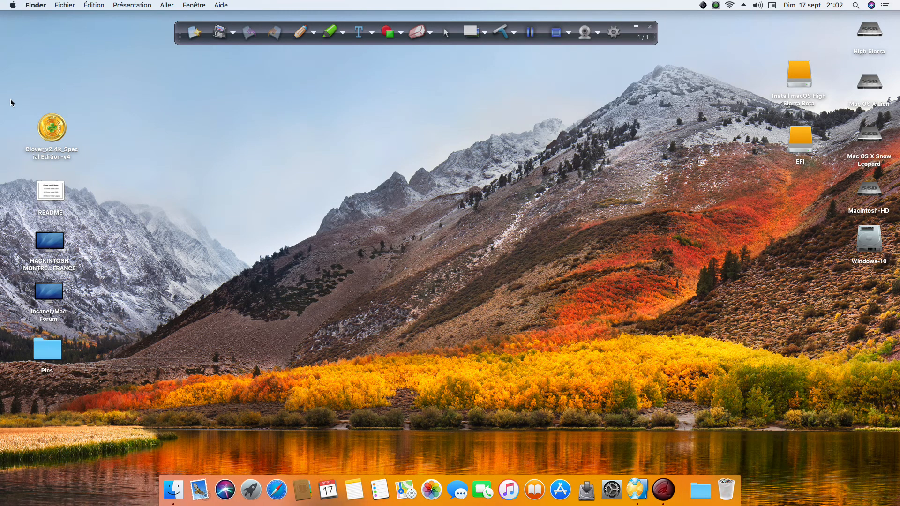
Step: Launch Clover_v2.4k_Special Edition-v4 and start its Clover installer
double_click(49, 129)
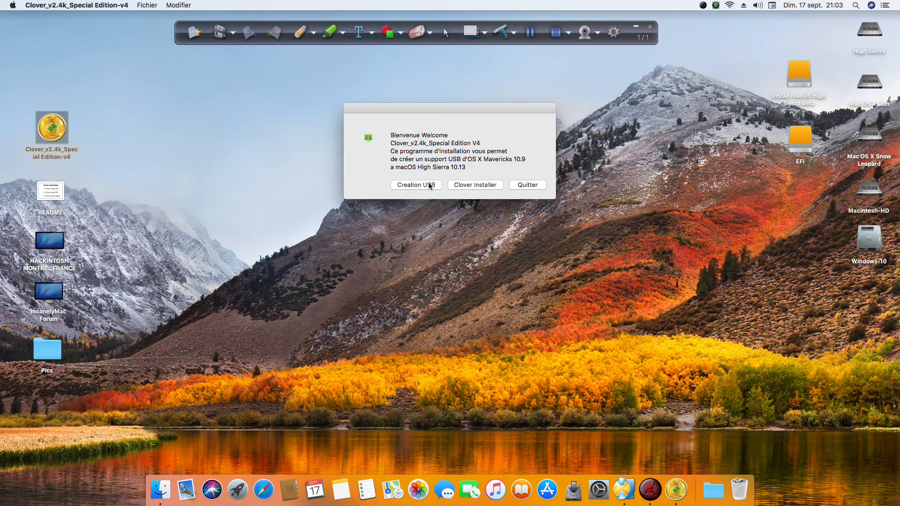
left_click(491, 186)
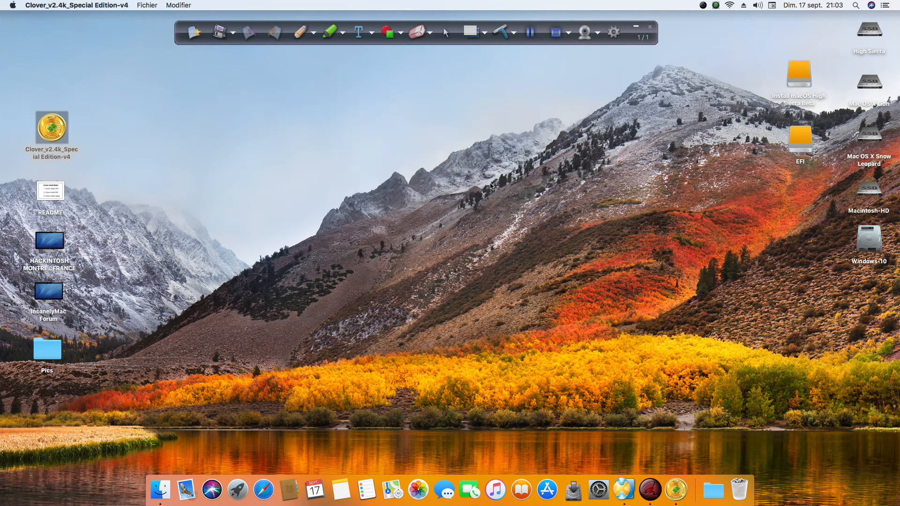
left_click(538, 164)
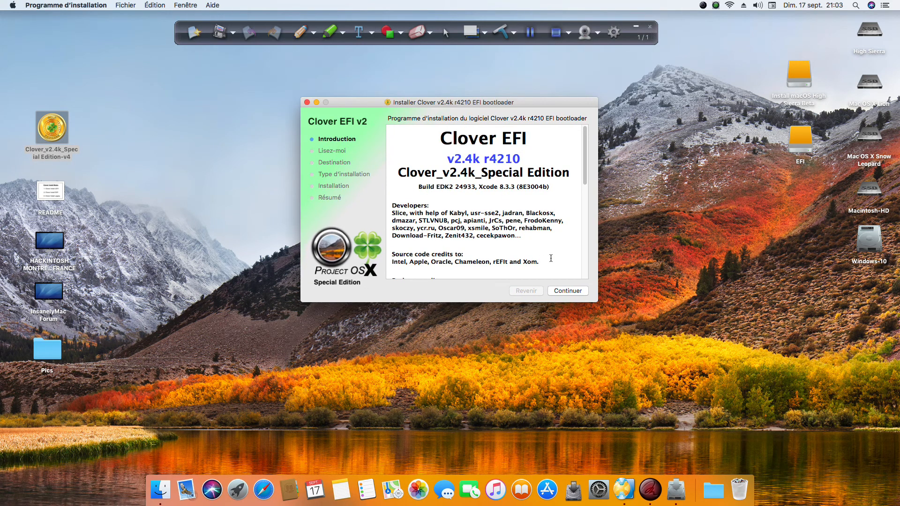
Step: Set the Clover installation destination to the Install macOS High Sierra Beta drive and show the customizable package list
left_click(565, 290)
left_click(565, 291)
left_click(486, 269)
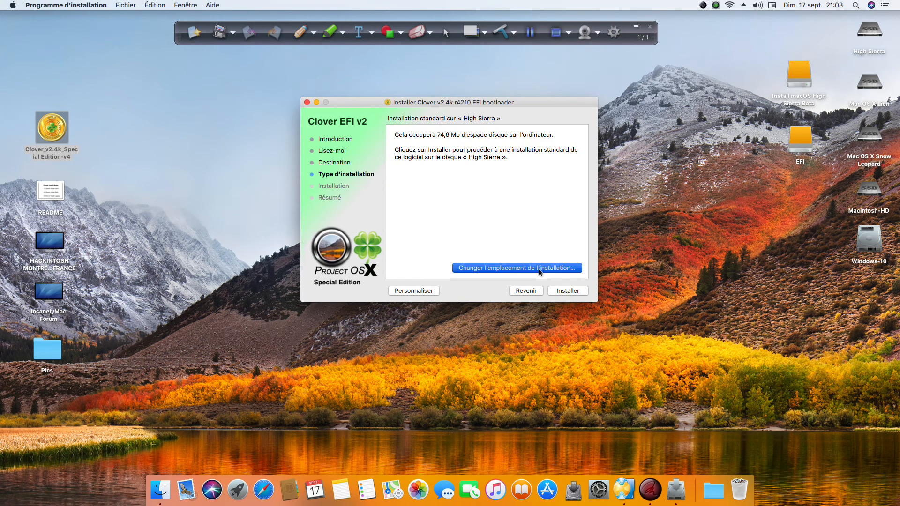
scroll(468, 167, "up", 2)
left_click(471, 178)
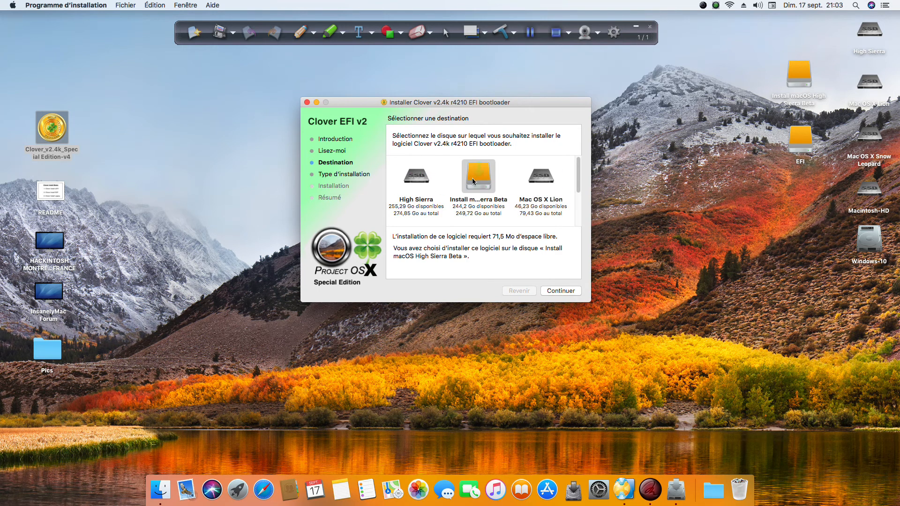
left_click(575, 293)
left_click(419, 292)
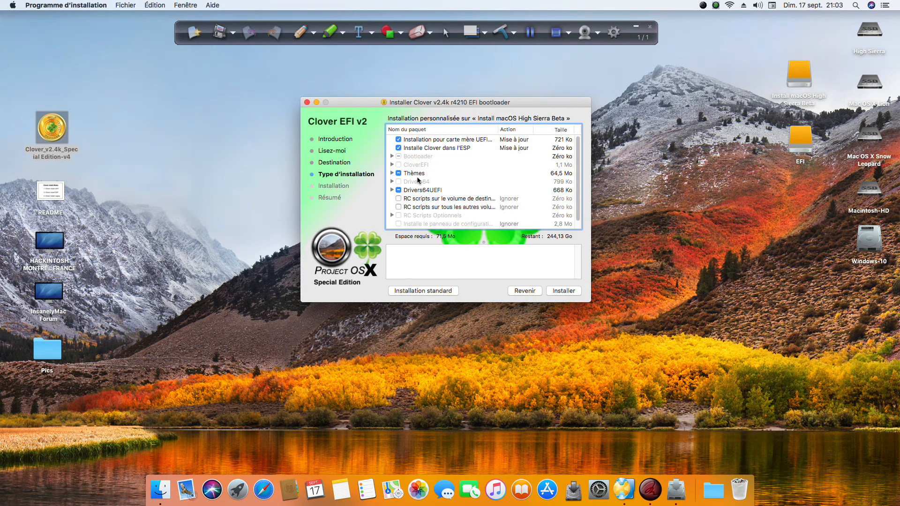
Step: For ESP mode, deselect the UEFI motherboard package, keep the ESP installation, and select boot0af in the MBR with CloverEFI 64-bits SATA
left_click(399, 140)
left_click(440, 148)
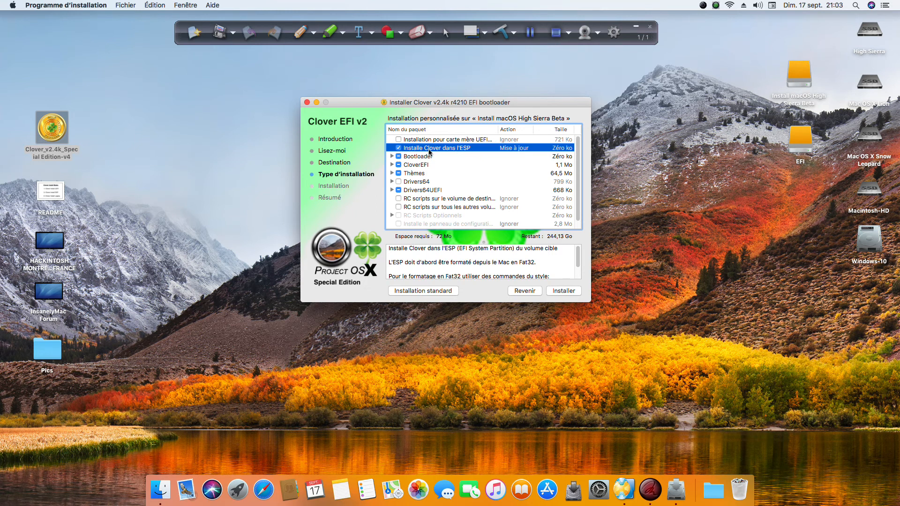
left_click(391, 156)
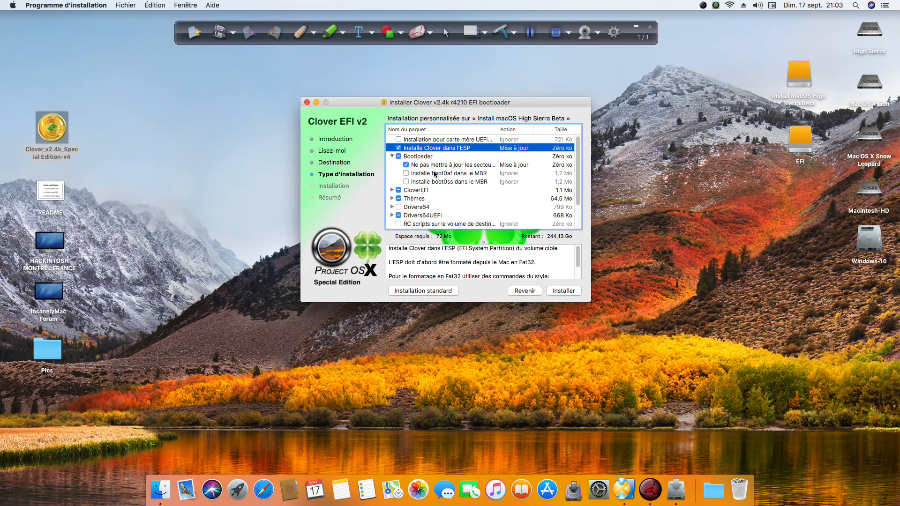
left_click(407, 173)
left_click(393, 198)
scroll(394, 201, "down", 4)
left_click(442, 170)
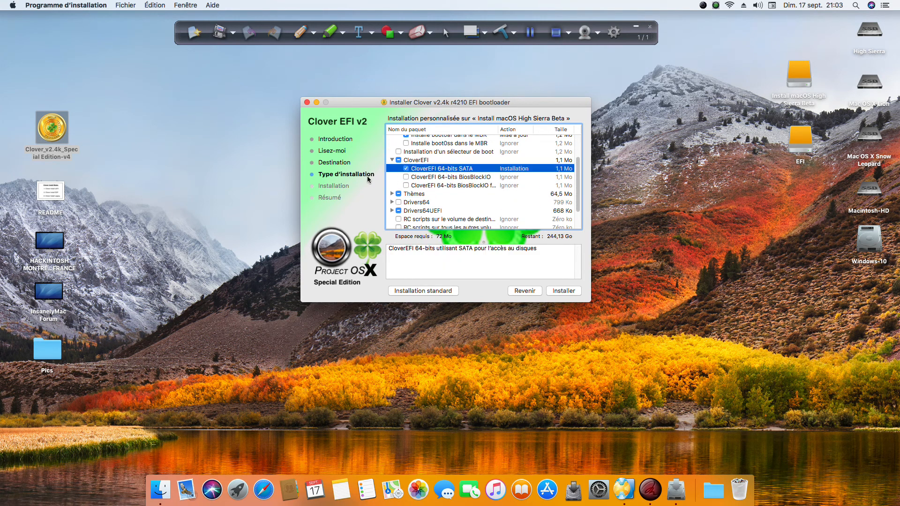
Step: Select the Drivers64 package, review the Drivers64UEFI drivers and the whole ESP selection, and close the installer without installing
scroll(398, 187, "down", 1)
left_click(397, 196)
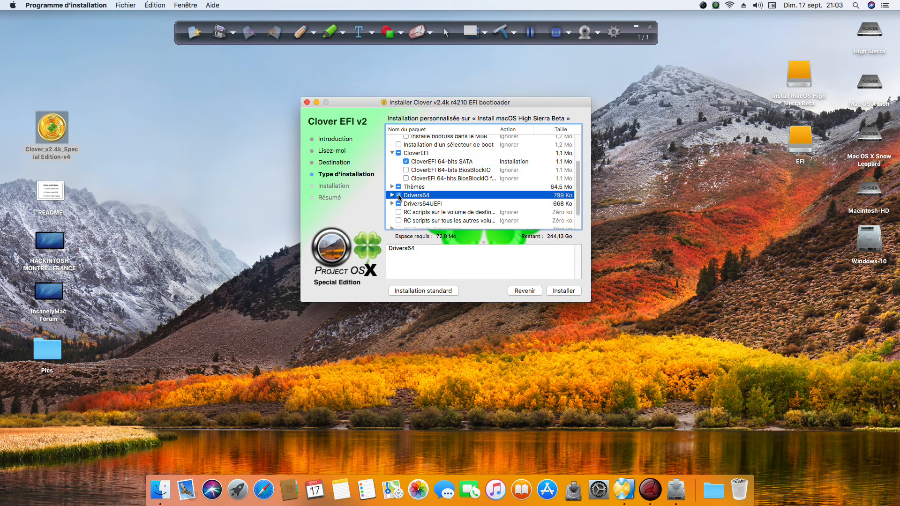
left_click(392, 204)
scroll(393, 205, "down", 3)
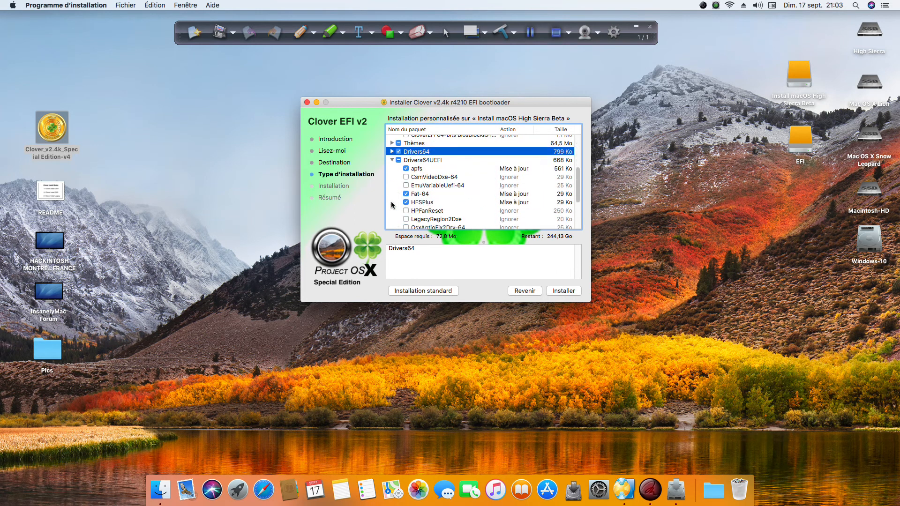
scroll(392, 203, "down", 1)
scroll(404, 156, "down", 4)
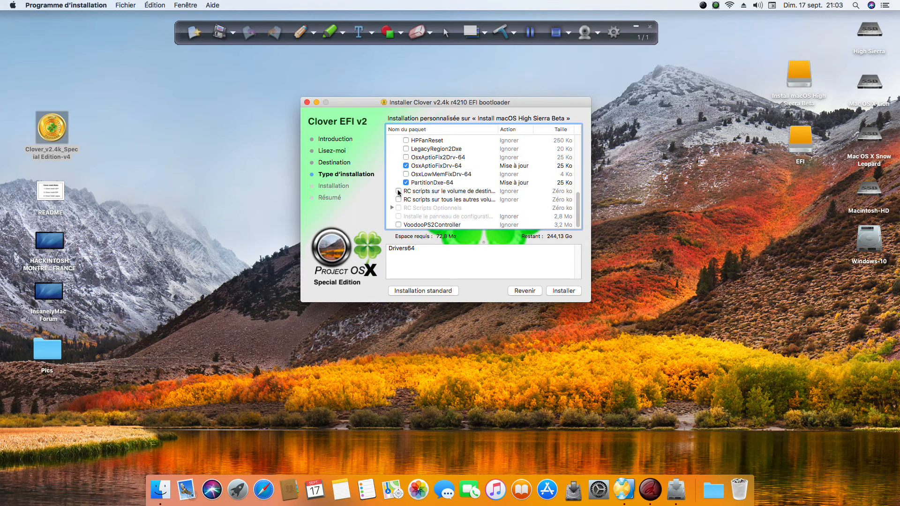
scroll(399, 192, "up", 5)
scroll(399, 193, "down", 5)
scroll(399, 193, "up", 10)
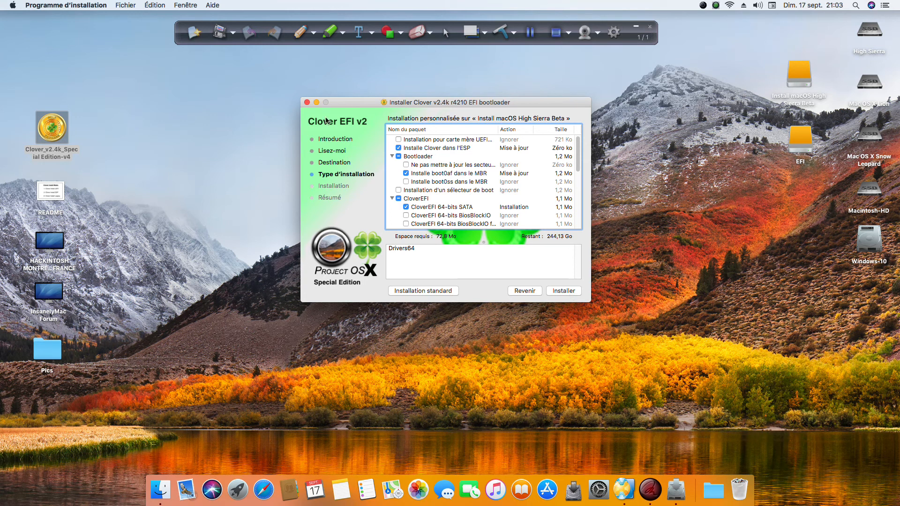
left_click_drag(350, 105, 348, 97)
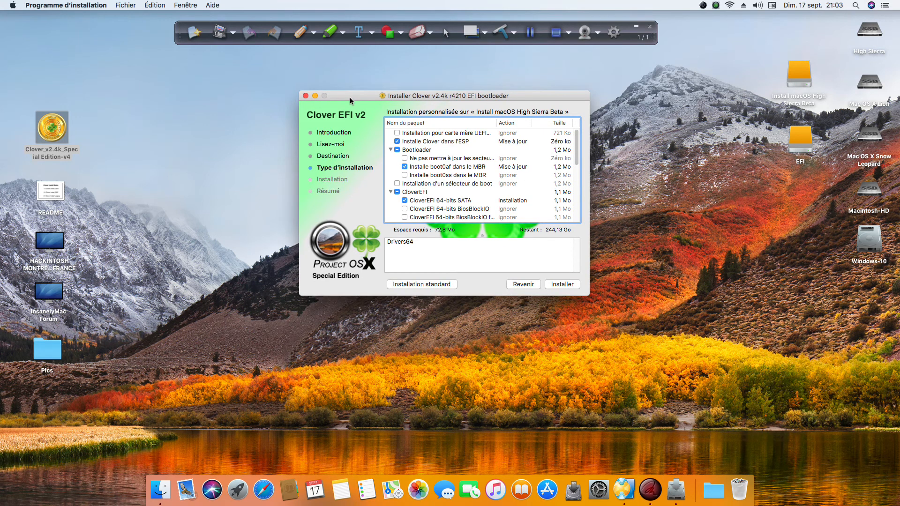
left_click(305, 95)
Step: Open the README, mark the Clover Install Legacy mode, and close the document
double_click(47, 188)
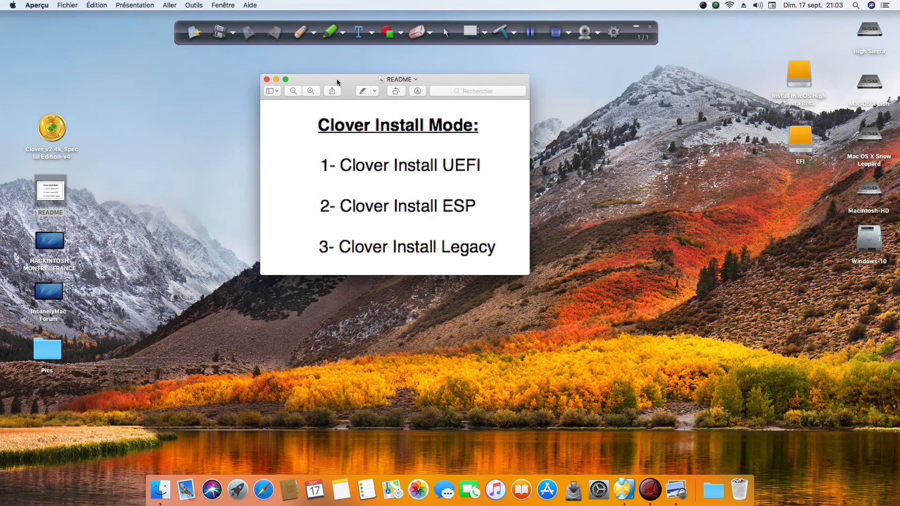
left_click_drag(305, 225, 509, 265)
left_click(509, 185)
left_click(266, 79)
Step: Relaunch Clover_v2.4k_Special Edition-v4 and start the Clover installer again for the Legacy mode
double_click(51, 130)
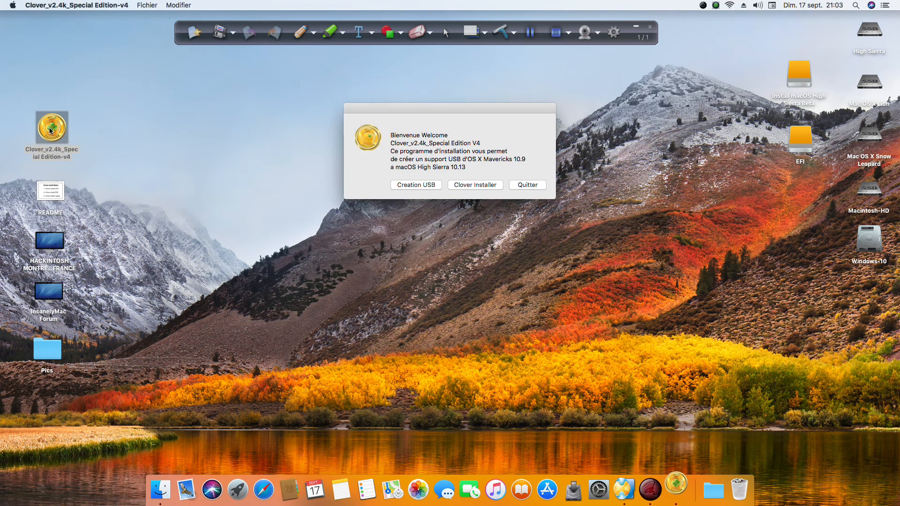
left_click(468, 183)
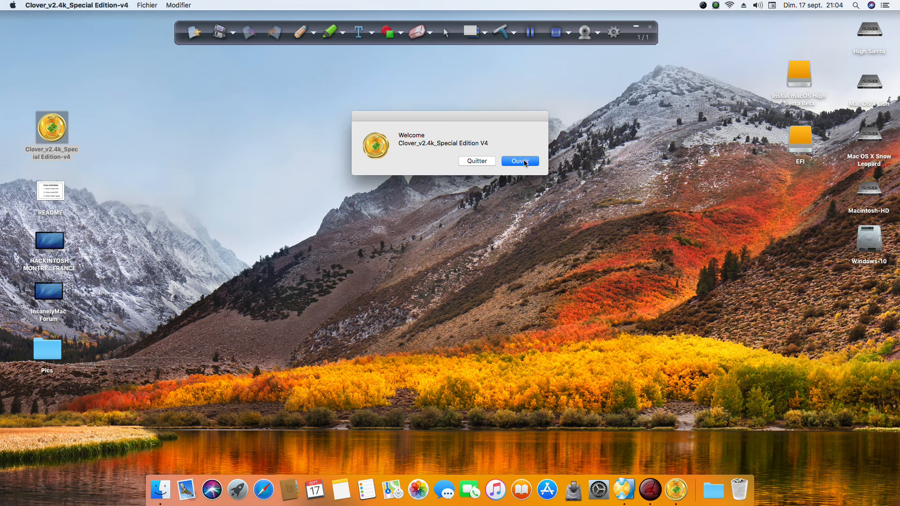
left_click(524, 162)
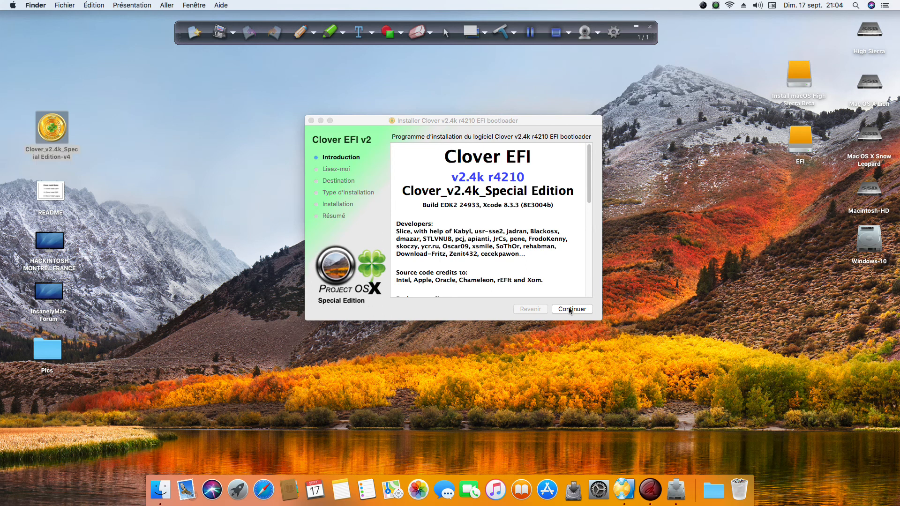
Step: Choose Install macOS High Sierra Beta as the destination for the Legacy installation and customize its packages
left_click(570, 309)
left_click(571, 308)
left_click(539, 286)
left_click(469, 200)
left_click(565, 309)
left_click(423, 310)
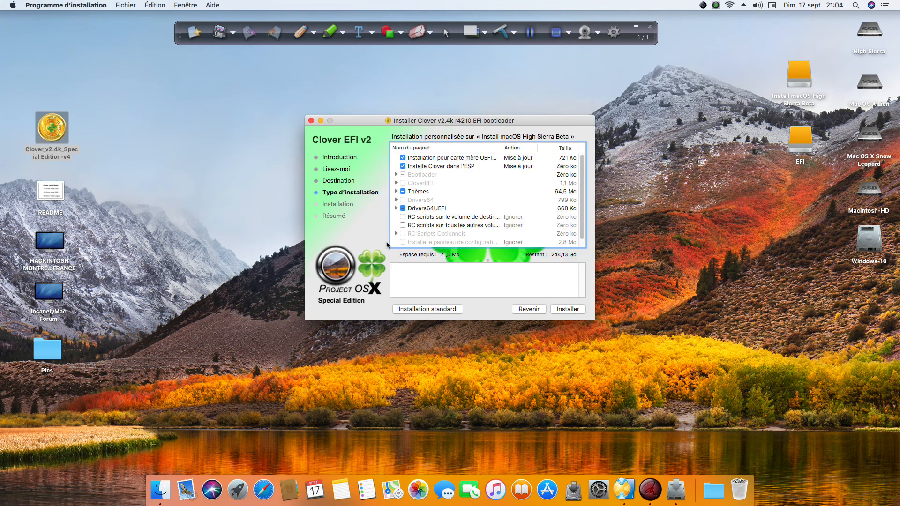
Step: Deselect the UEFI motherboard and ESP packages, select boot0af in the MBR, and keep CloverEFI 64-bits SATA for Legacy mode
left_click(403, 158)
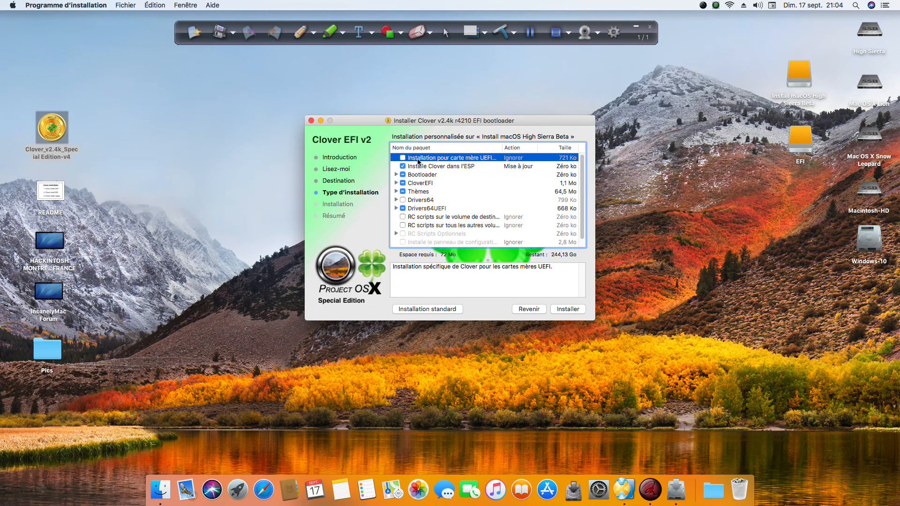
left_click(403, 167)
left_click(396, 174)
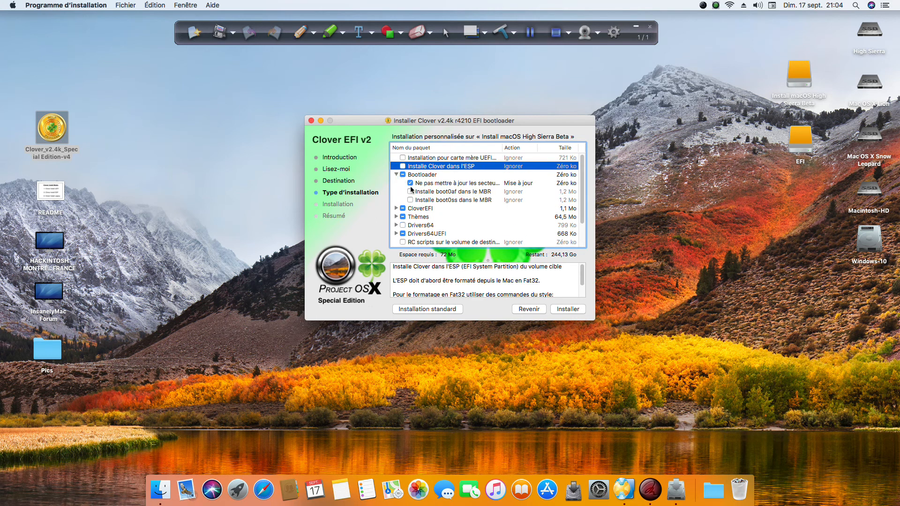
left_click(410, 192)
left_click(396, 216)
left_click(410, 225)
scroll(406, 222, "down", 2)
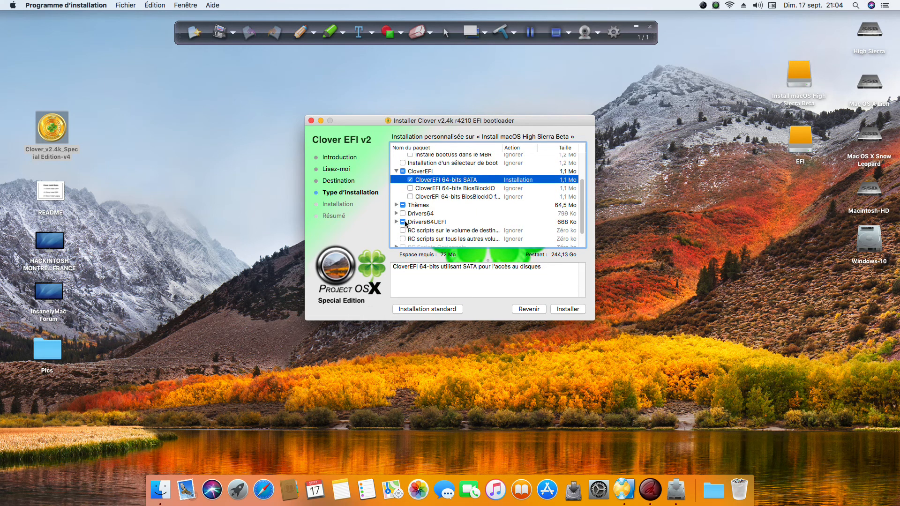
Step: Select the whole Drivers64 package and deselect all of Drivers64UEFI
left_click(402, 213)
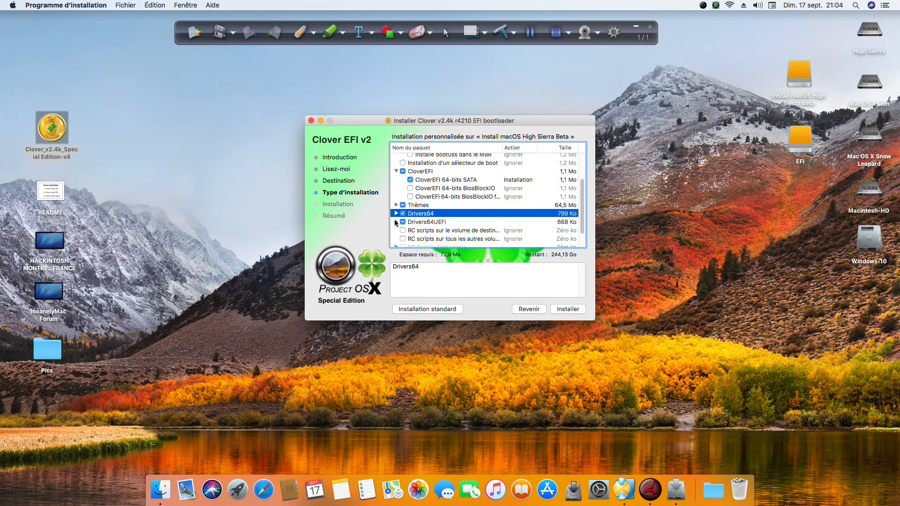
left_click(396, 221)
left_click(401, 222)
left_click(401, 222)
left_click(396, 222)
scroll(399, 232, "down", 3)
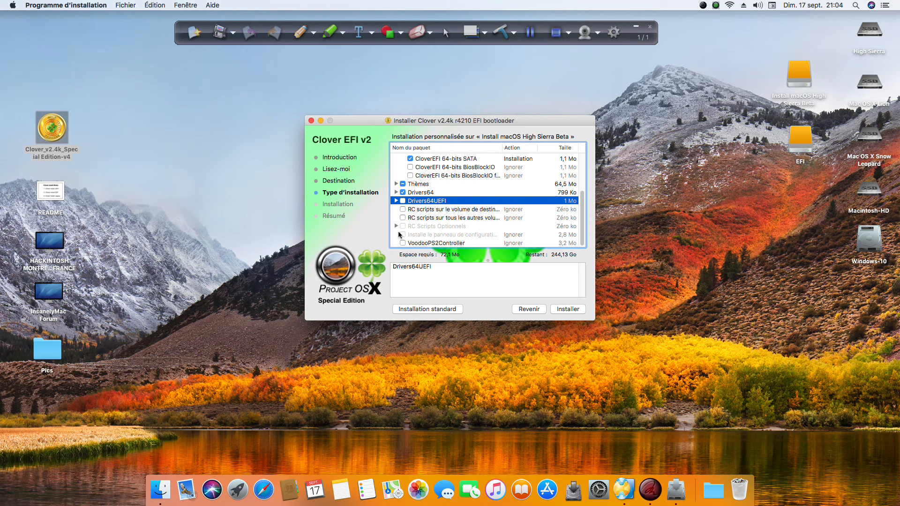
Step: Review the complete Legacy package selection and close the installer without installing
scroll(399, 234, "up", 5)
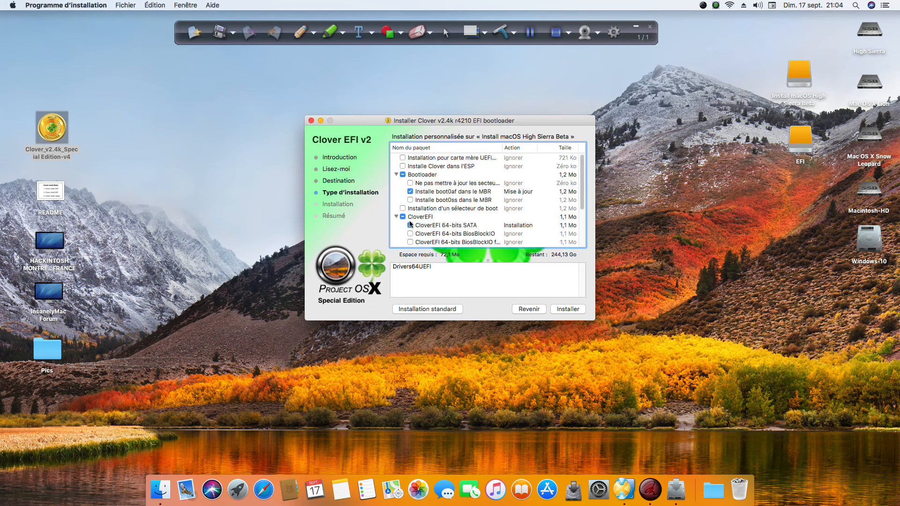
scroll(410, 225, "down", 5)
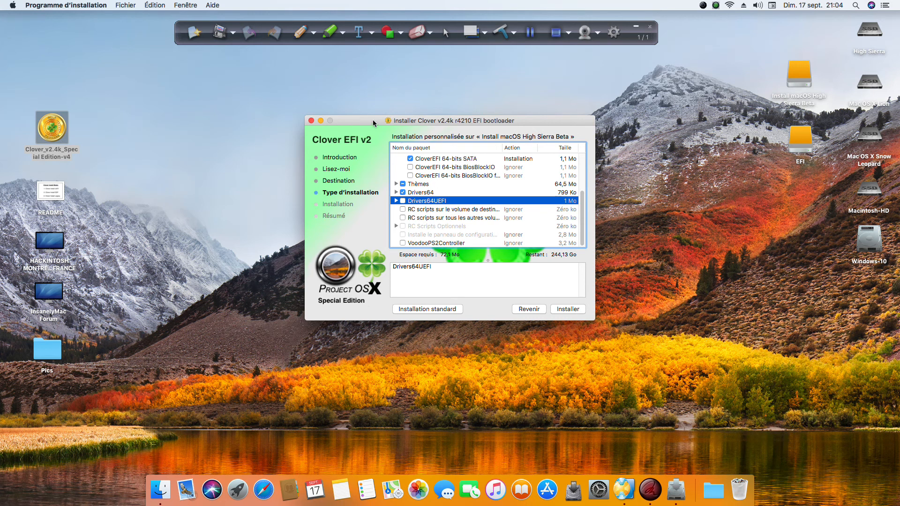
left_click_drag(373, 120, 383, 100)
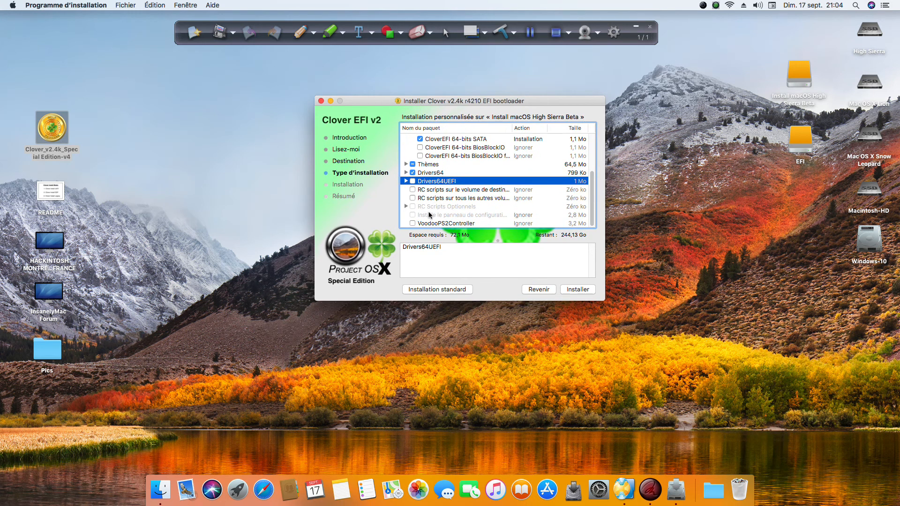
scroll(429, 215, "up", 3)
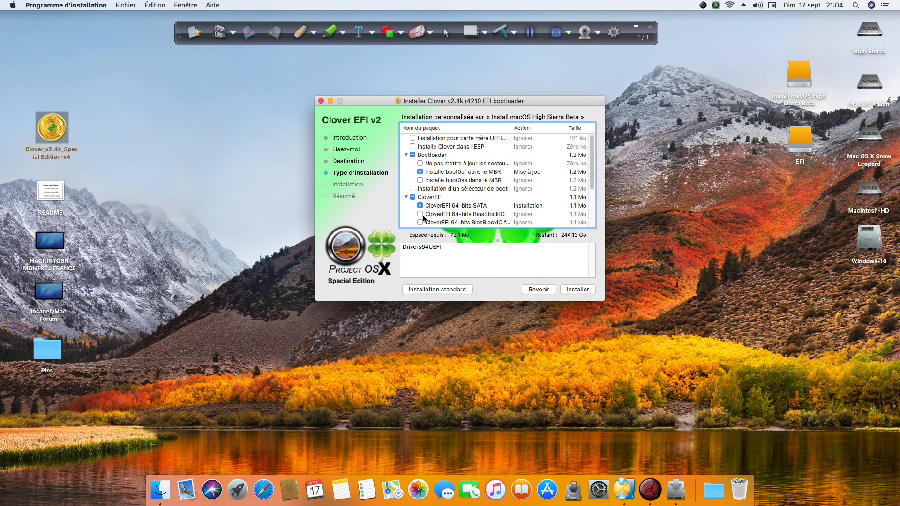
left_click(321, 101)
Step: Copy the Clover_v2.4k_Special Edition-v4 application from the desktop
mouse_move(769, 38)
left_mouse_down()
mouse_move(818, 167)
mouse_move(809, 169)
mouse_move(774, 42)
left_mouse_up()
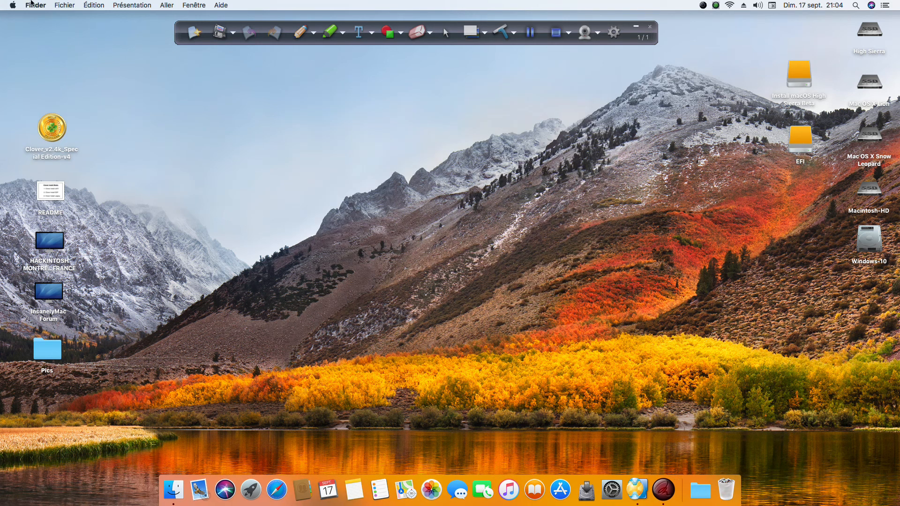
right_click(63, 125)
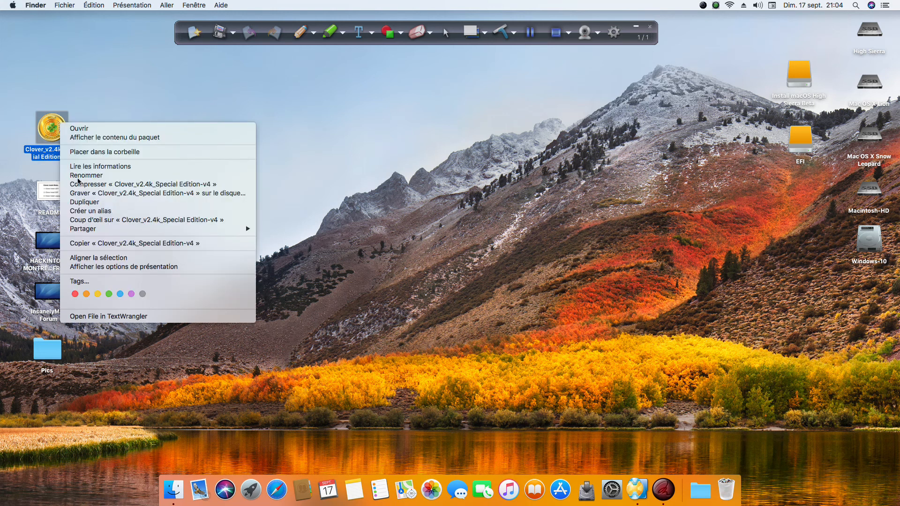
left_click(99, 243)
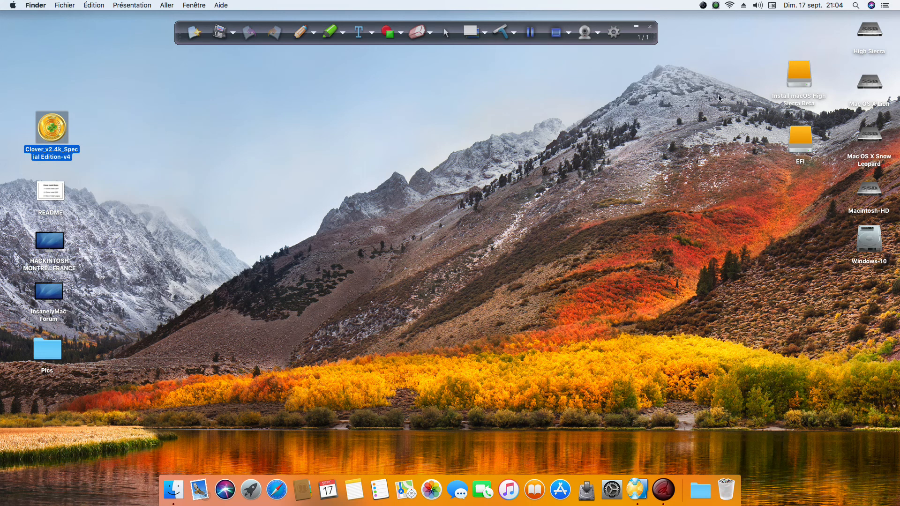
Step: Paste the copied Clover_v2.4k_Special Edition-v4 application into the root of the Install macOS High Sierra Beta volume and close its window
left_click(794, 71)
double_click(795, 71)
right_click(565, 168)
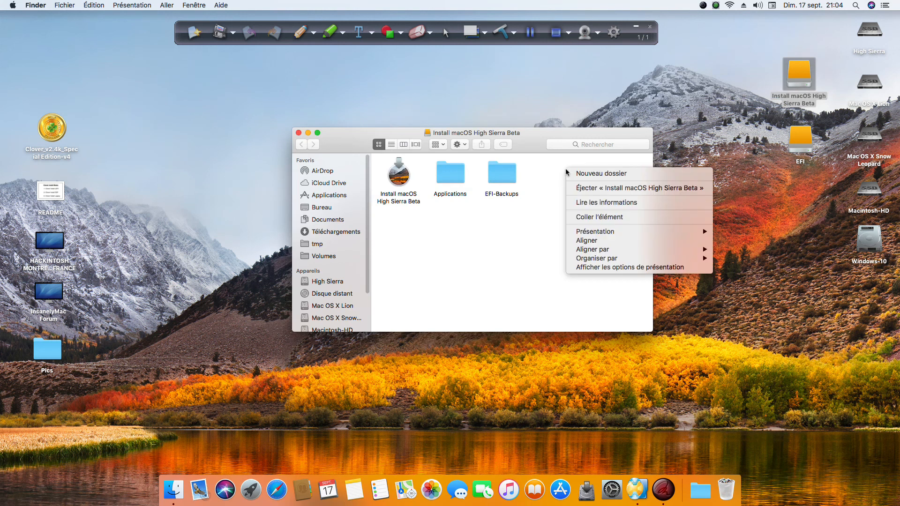
left_click(581, 217)
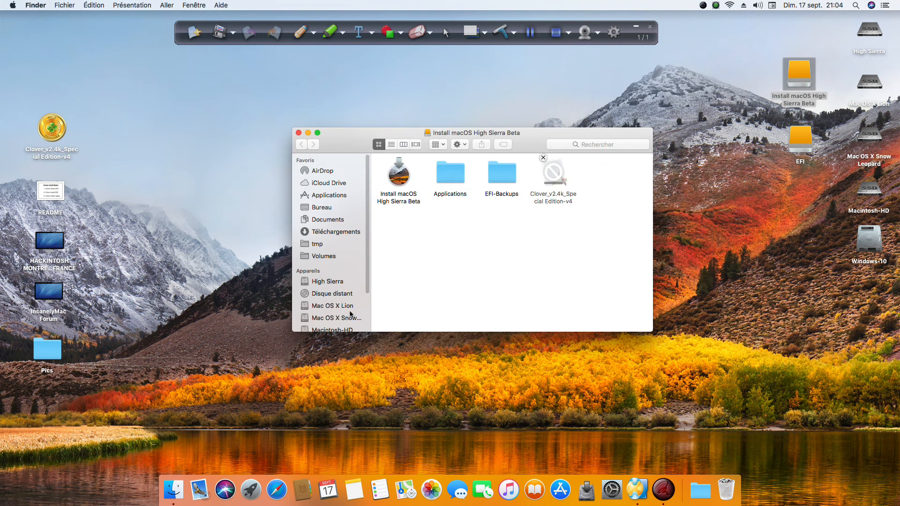
left_click(299, 133)
left_click(12, 5)
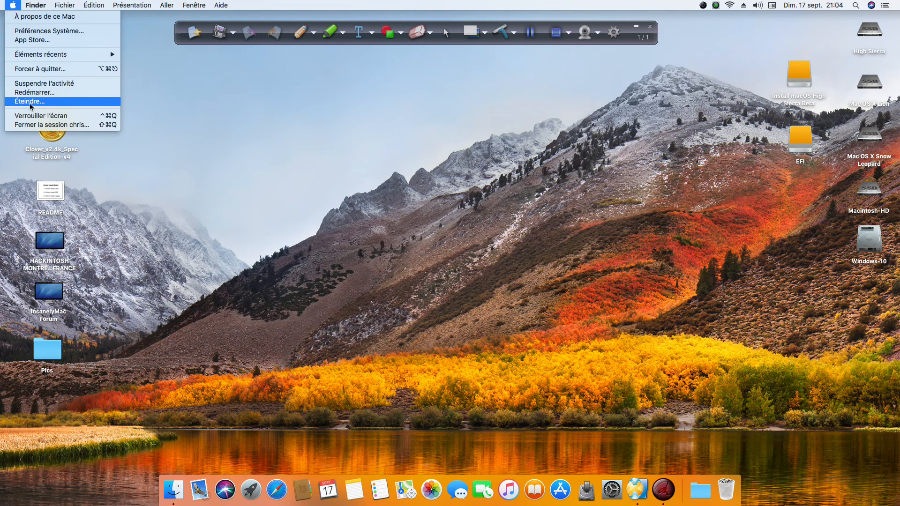
left_click(401, 183)
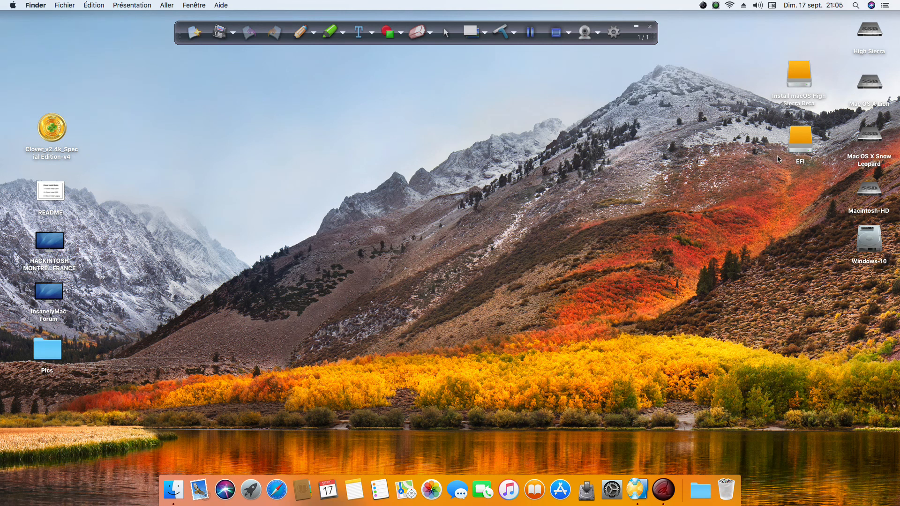
Step: Launch the Clover_v2.4k_Special Edition-v4 application from the desktop, view its welcome dialog, and quit it
double_click(53, 130)
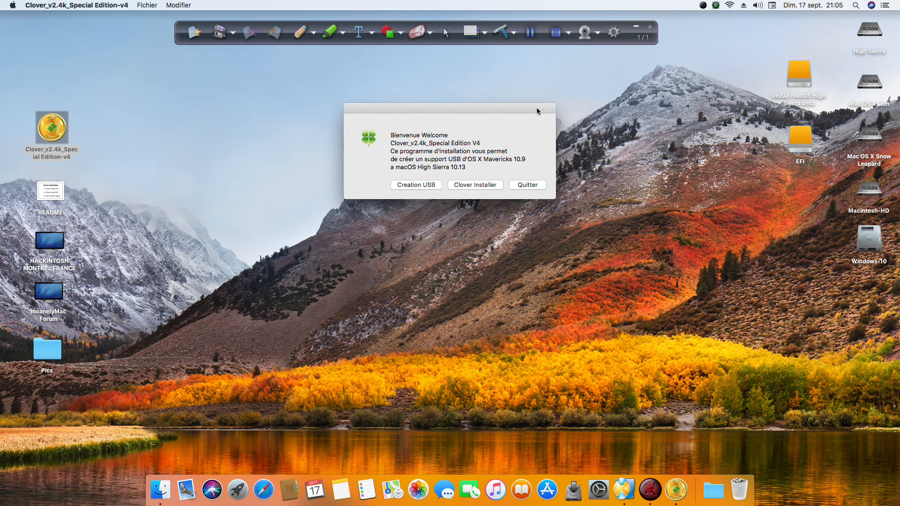
left_click(529, 185)
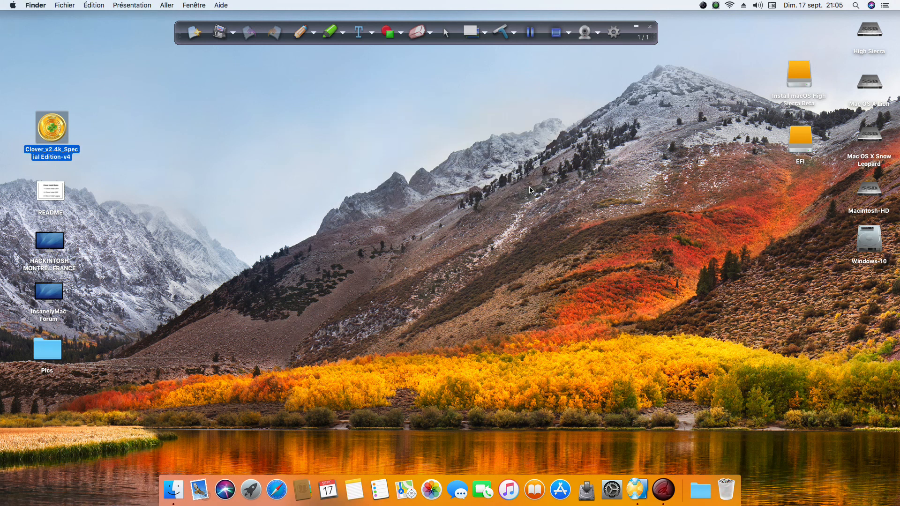